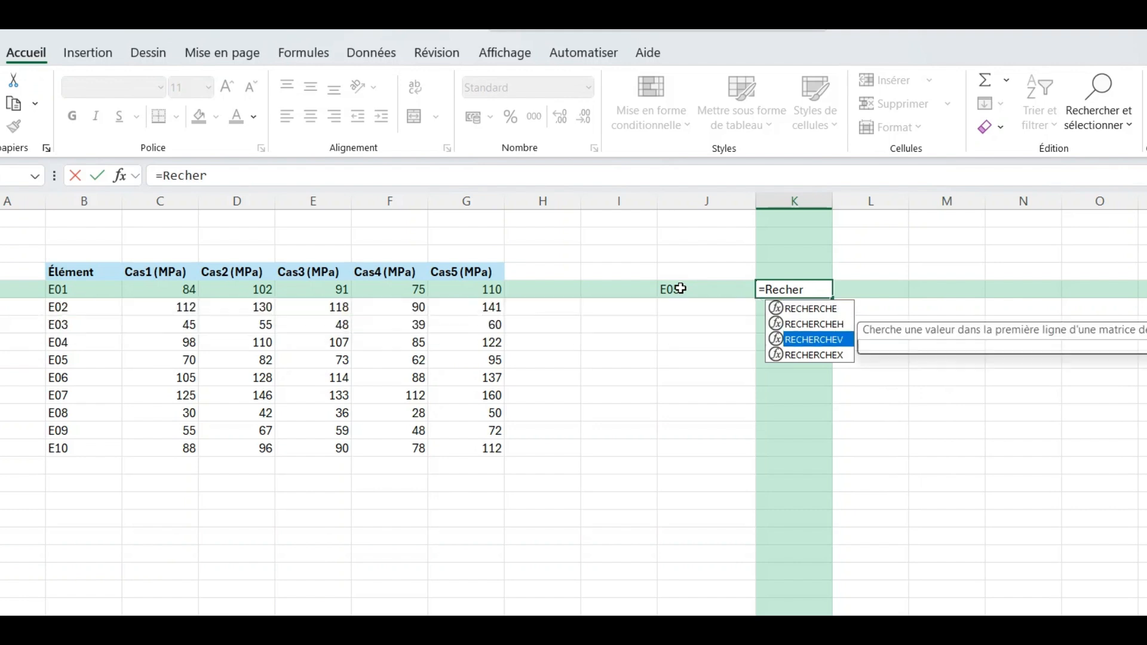
- Complete K5's RECHERCHEX formula to look up J5 in B4:B14 and return from E4:E14, checking it against the table
key(Tab)
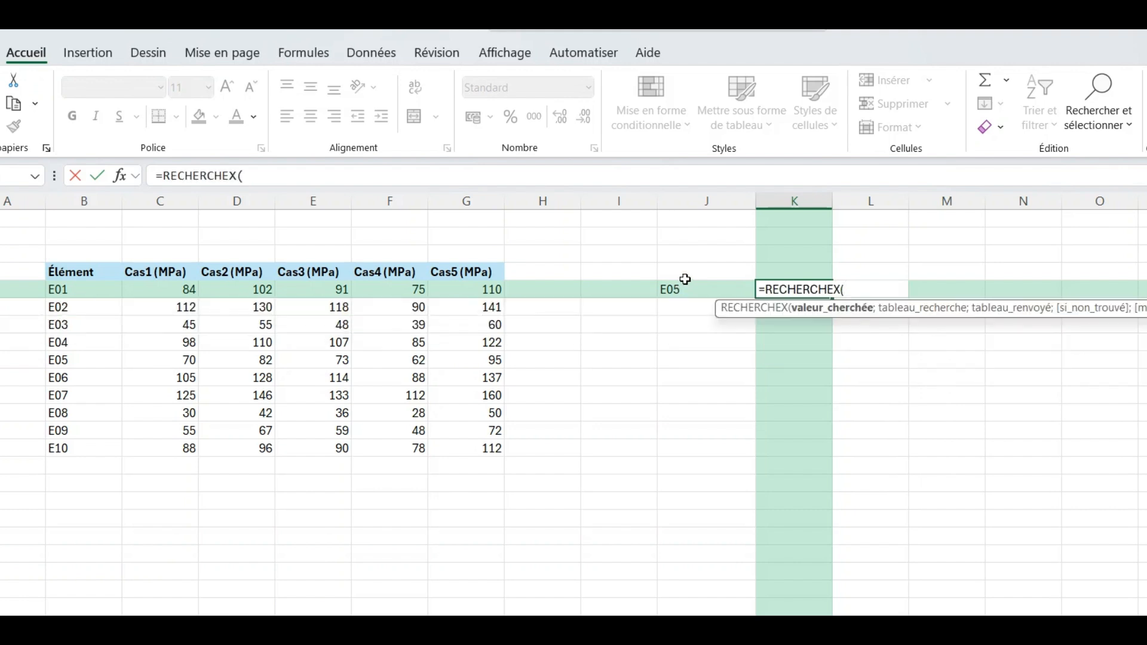
click(676, 289)
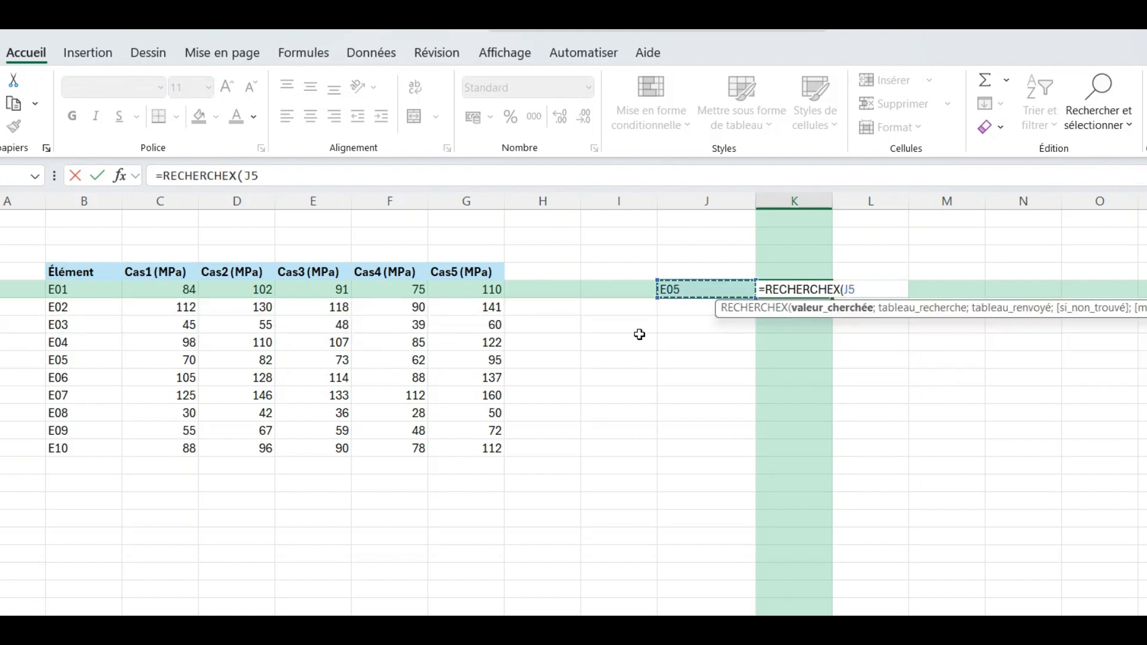
text(;)
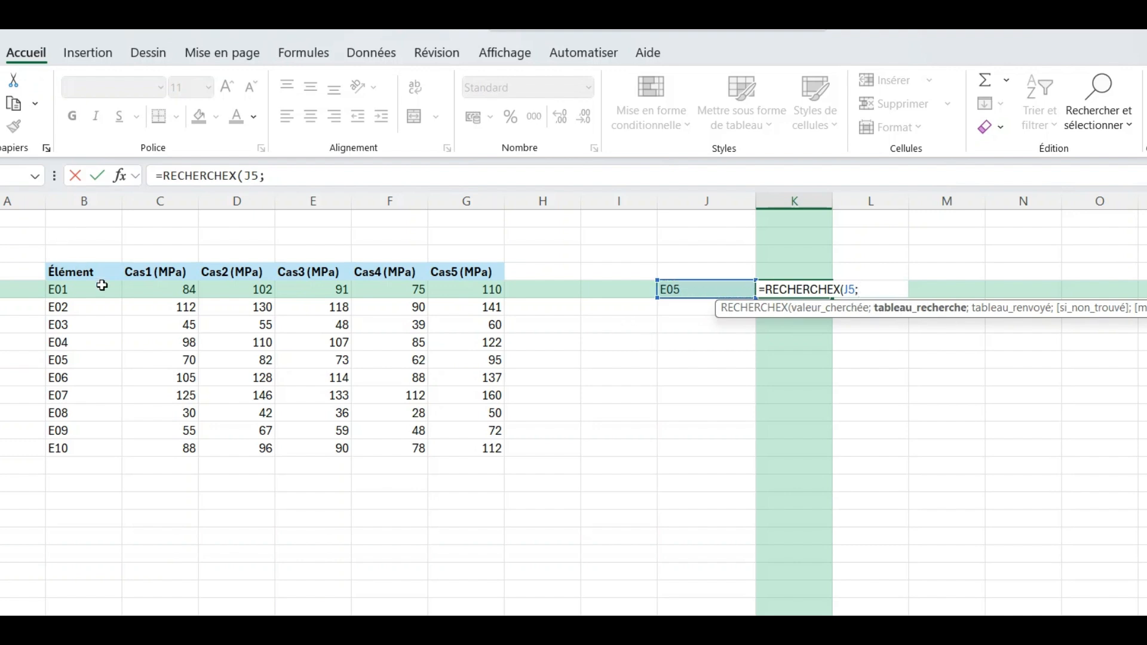
drag(98, 273, 62, 455)
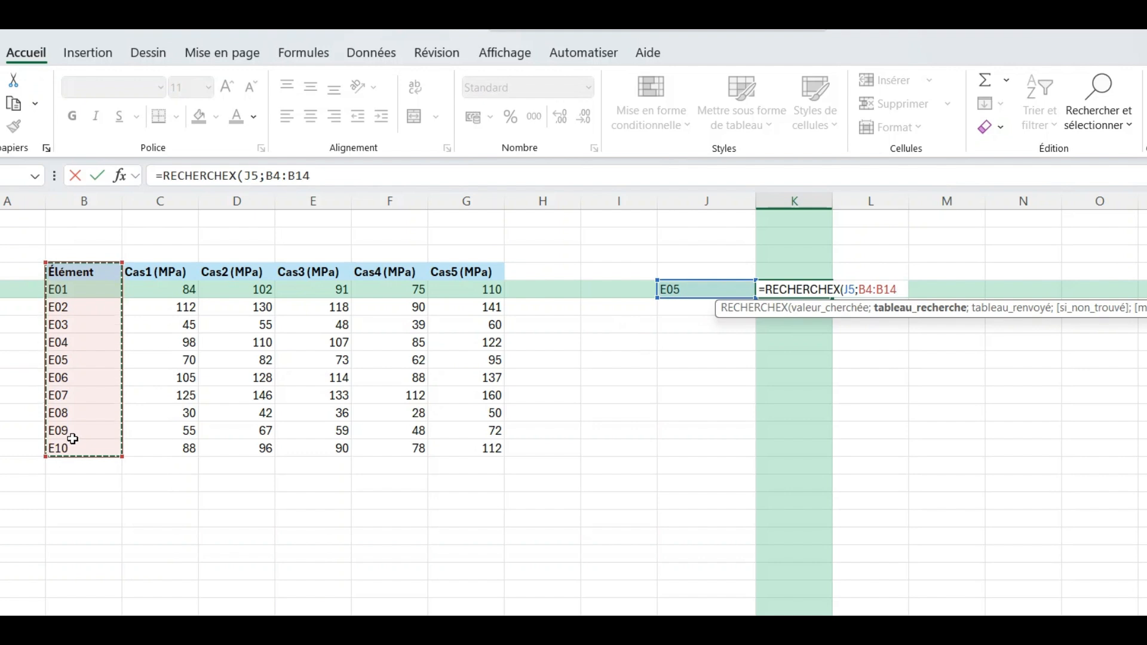
text(;)
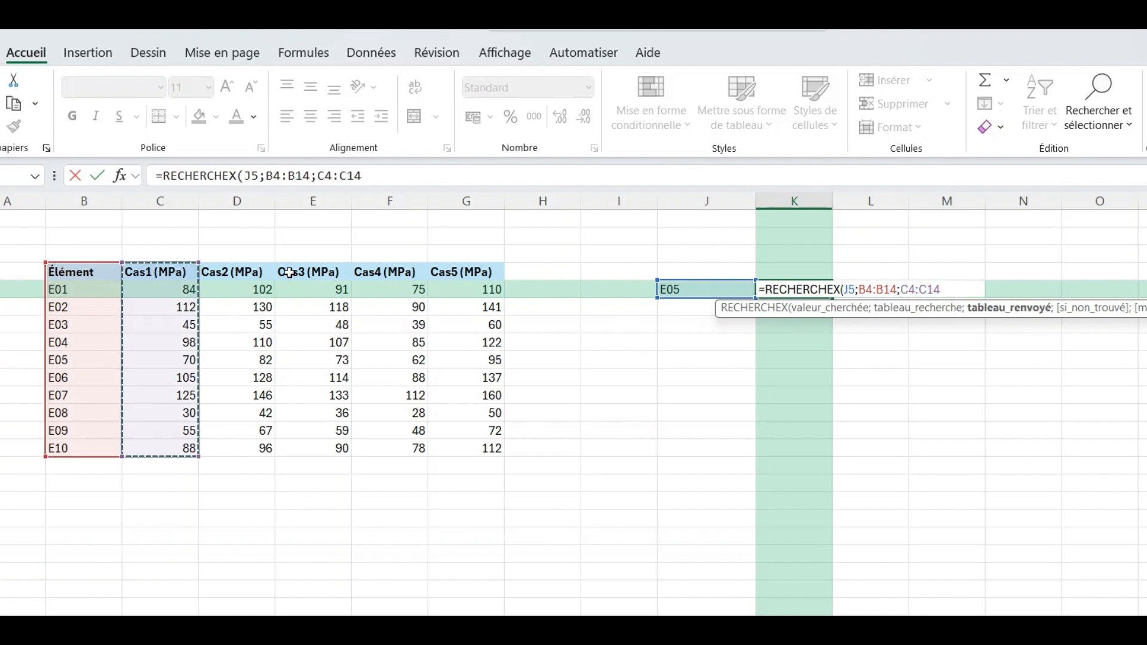
drag(290, 275, 306, 447)
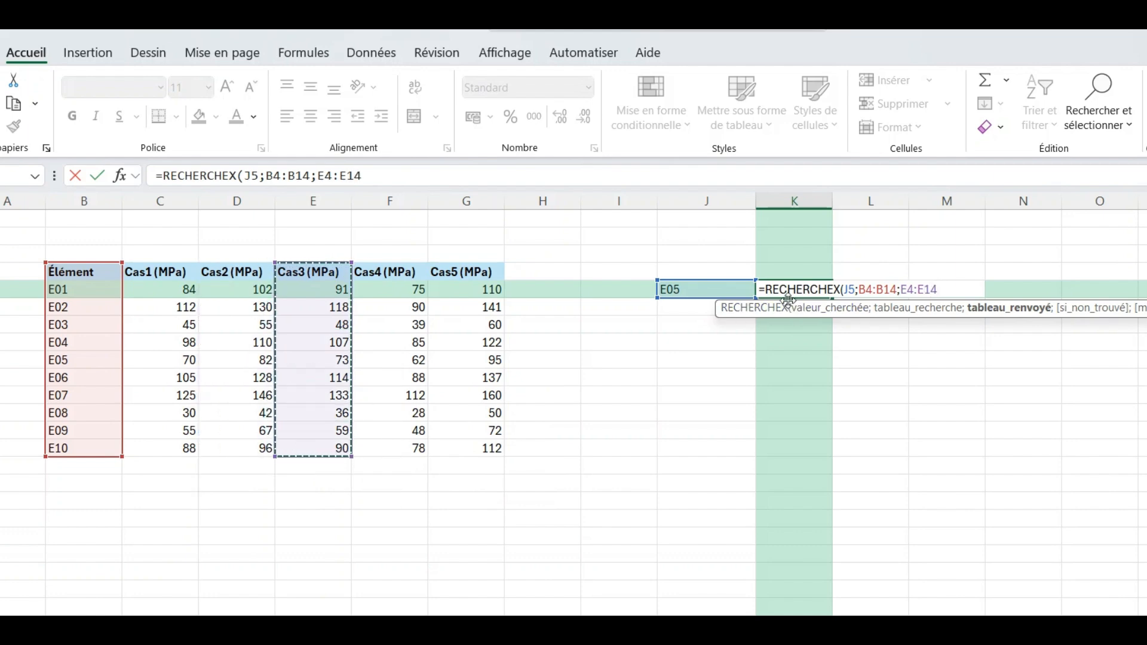
key(Return)
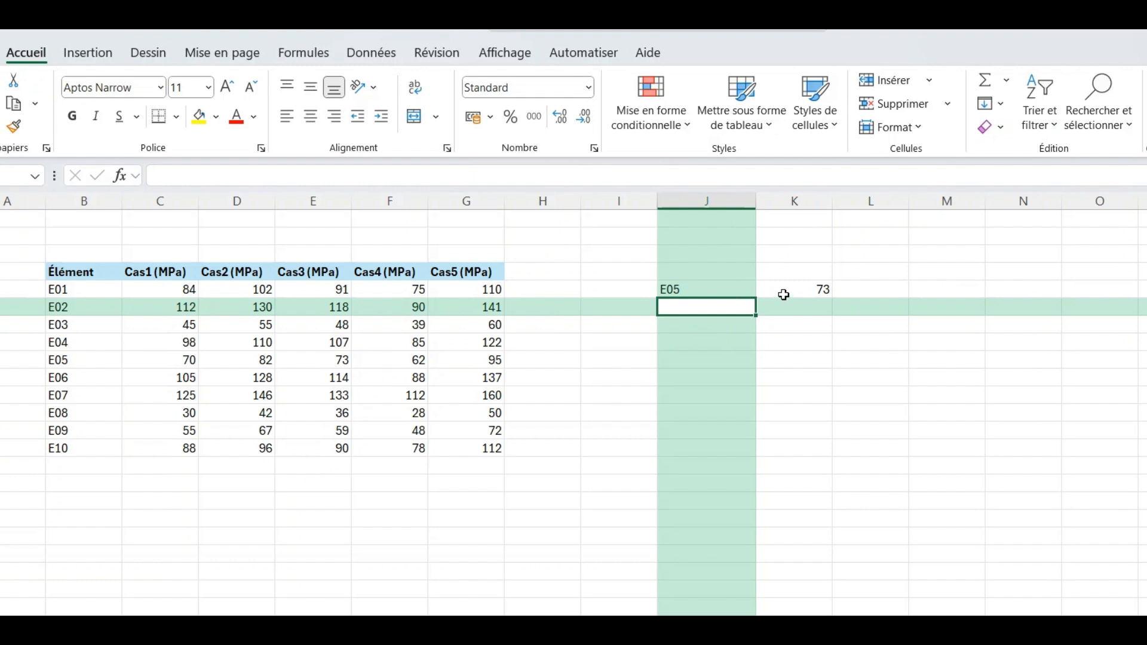
click(788, 293)
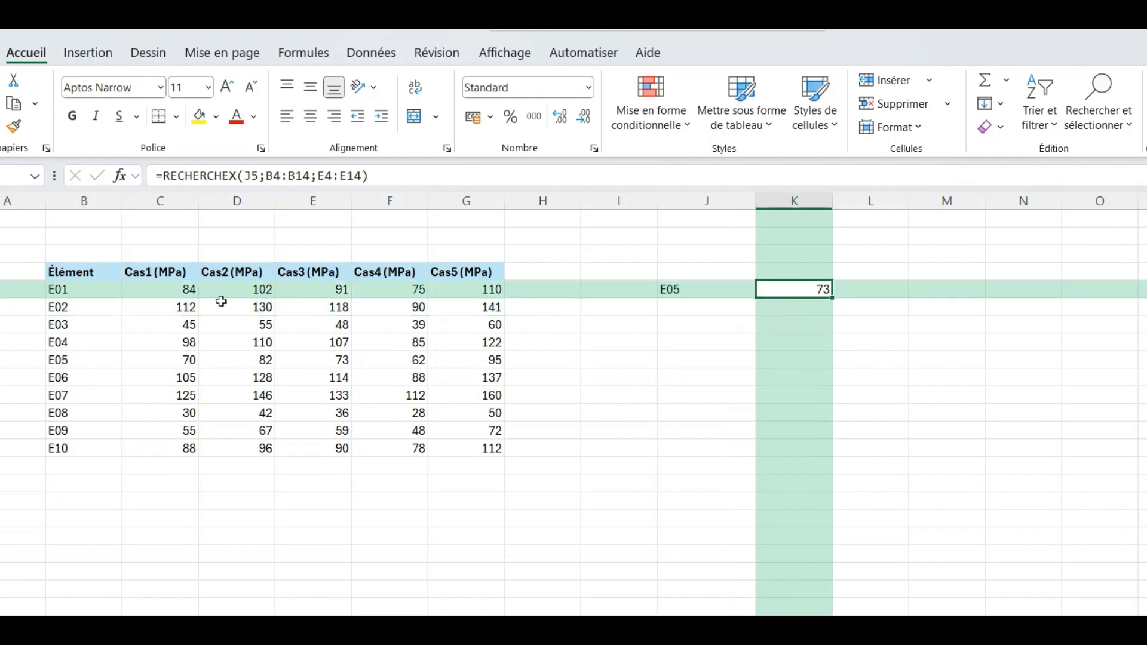
click(339, 362)
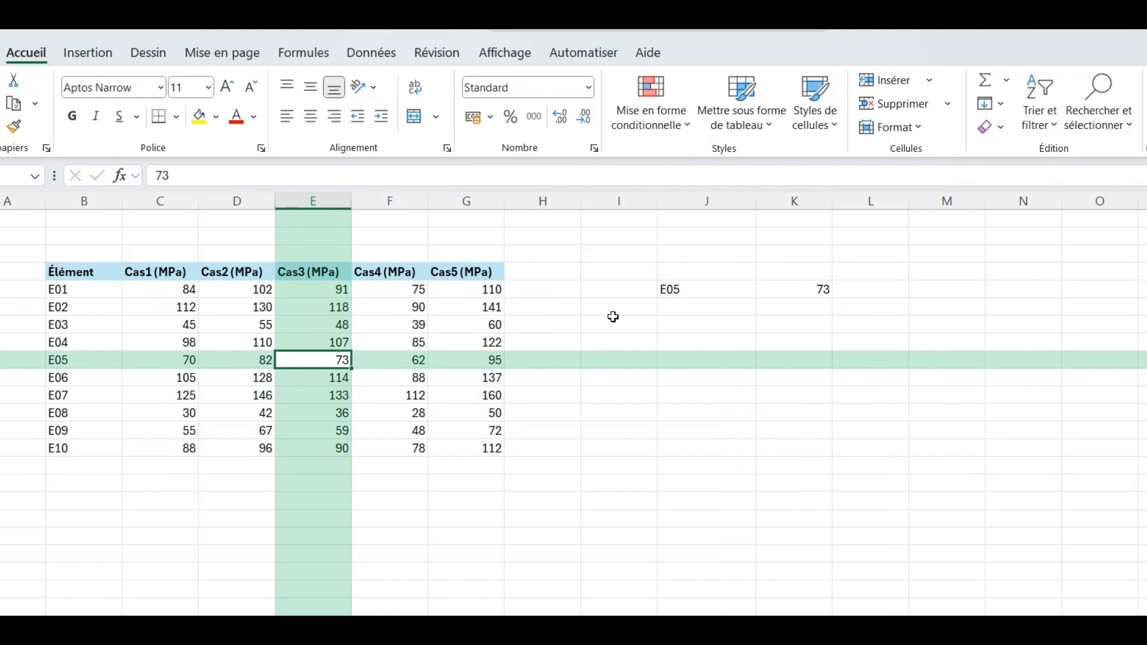
- Change the lookup element in J5 to E08 and compare the formula's result with the table's Cas3 (MPa) column
click(696, 290)
double_click(697, 290)
key(BackSpace)
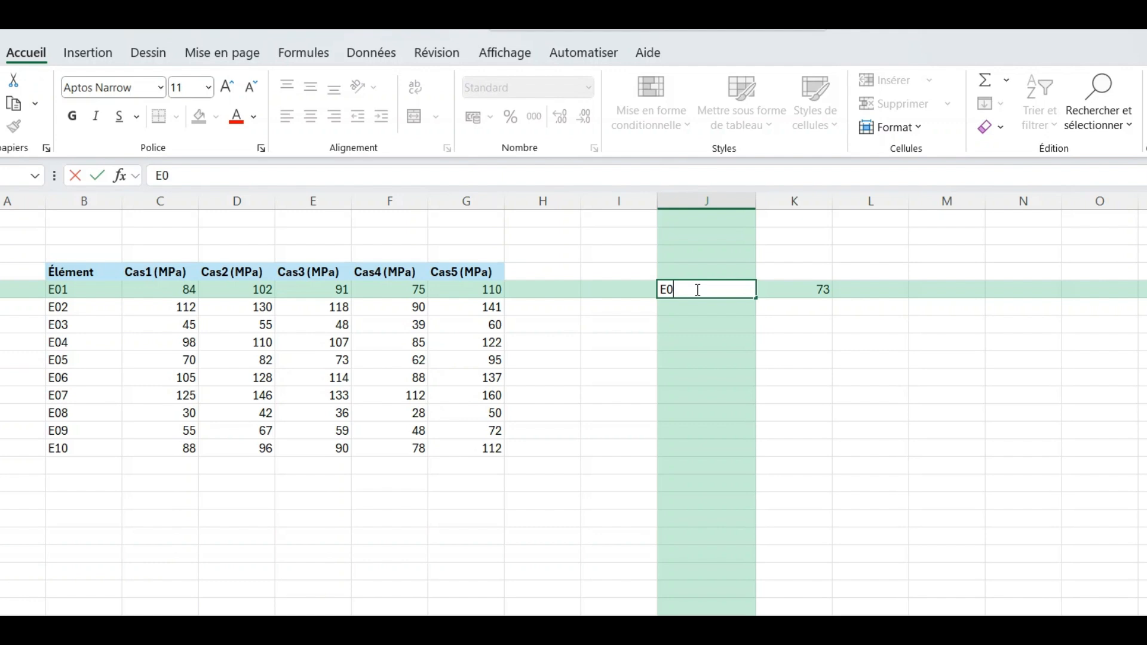
text(8)
key(Return)
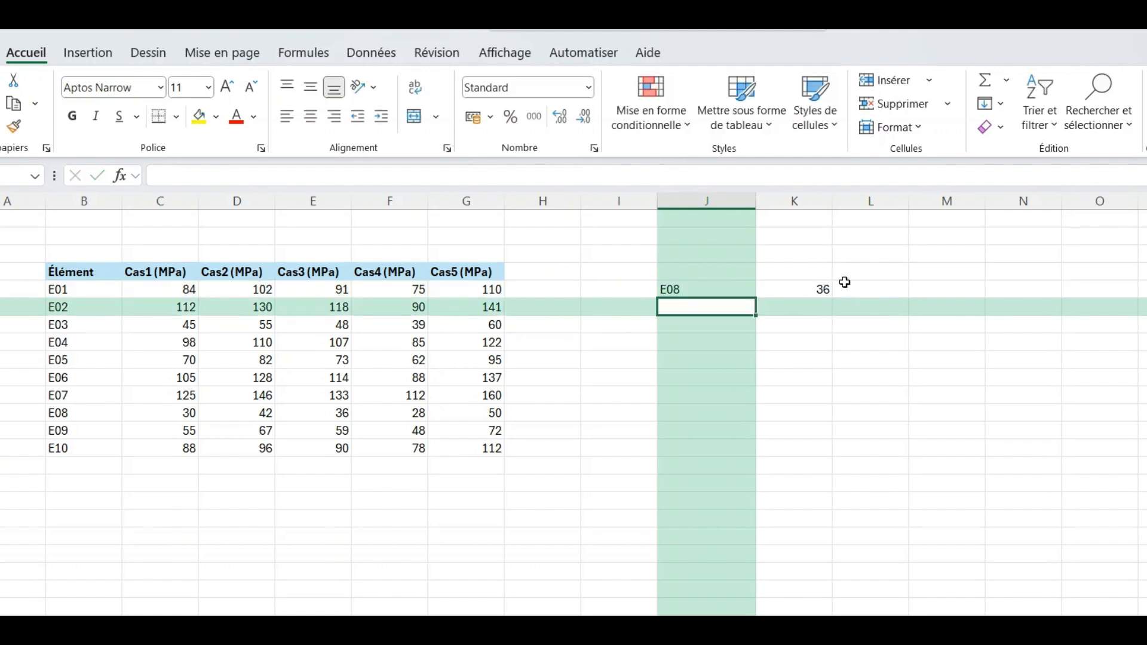
click(825, 291)
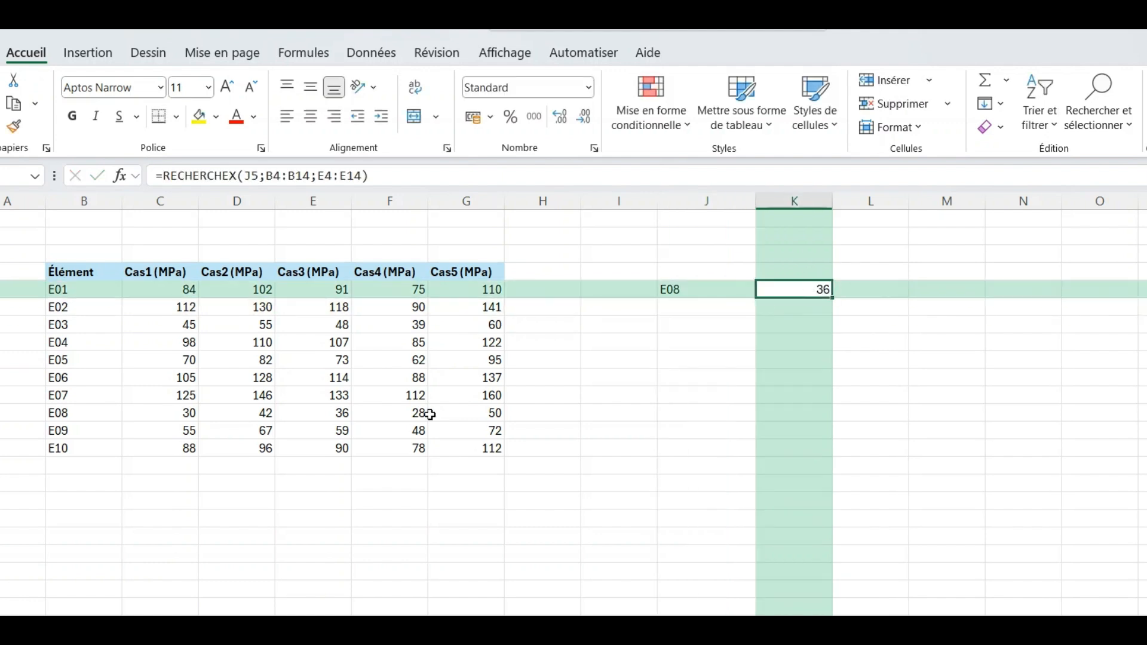
click(338, 412)
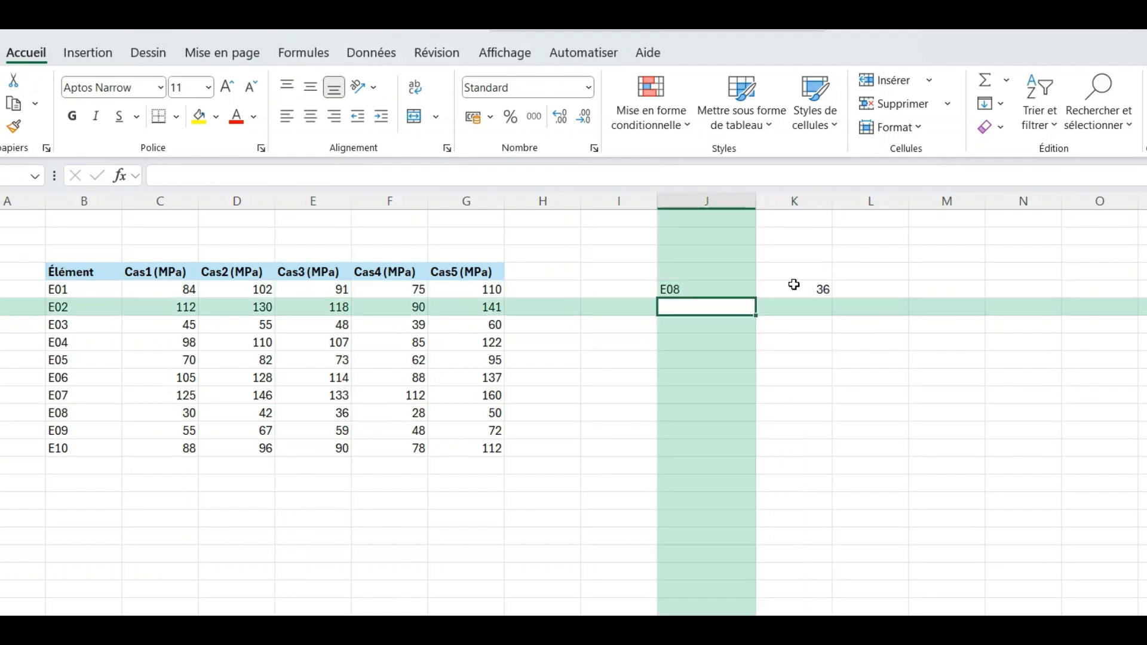
- Start a new RECHERCHEX formula in K5 with J5 as the lookup value
click(794, 290)
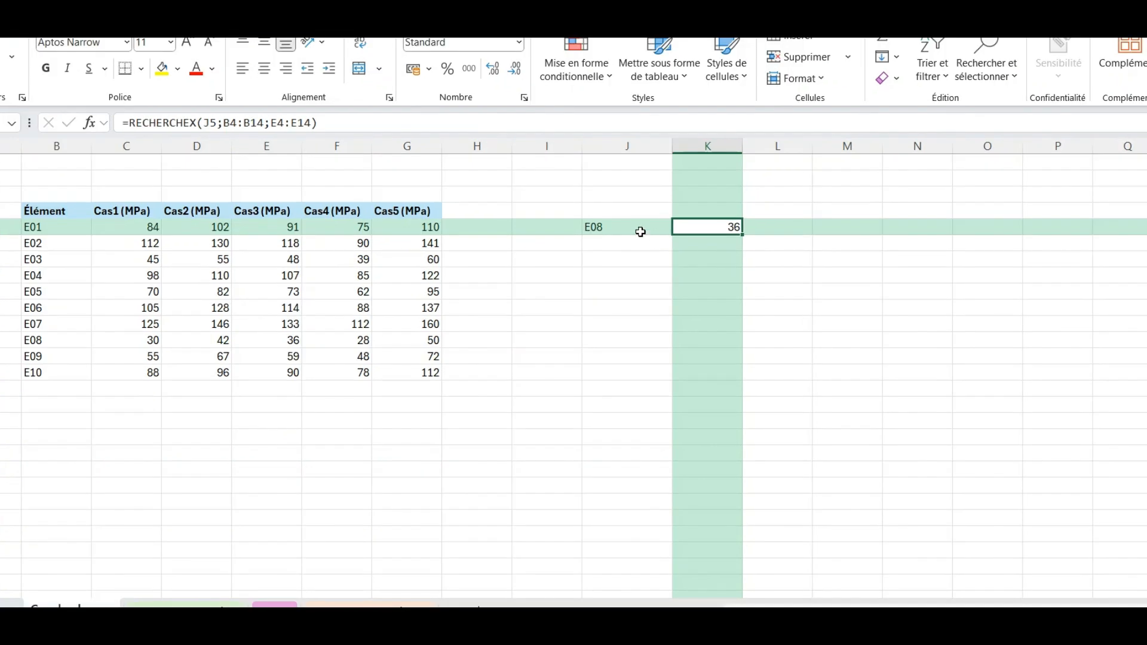
click(631, 242)
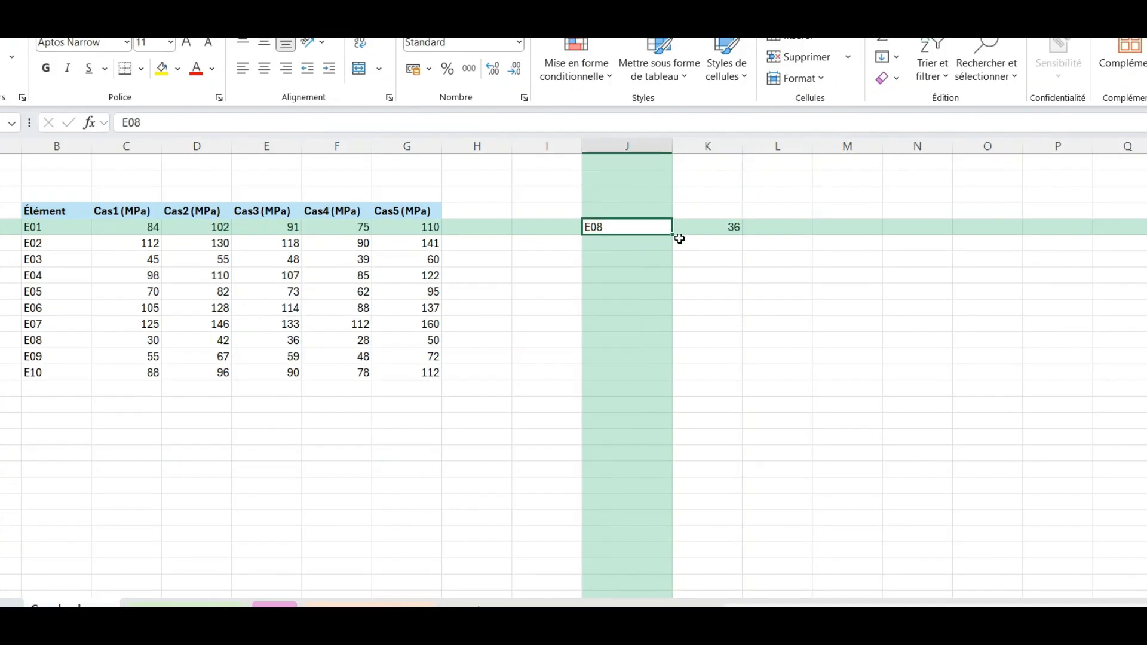
click(711, 230)
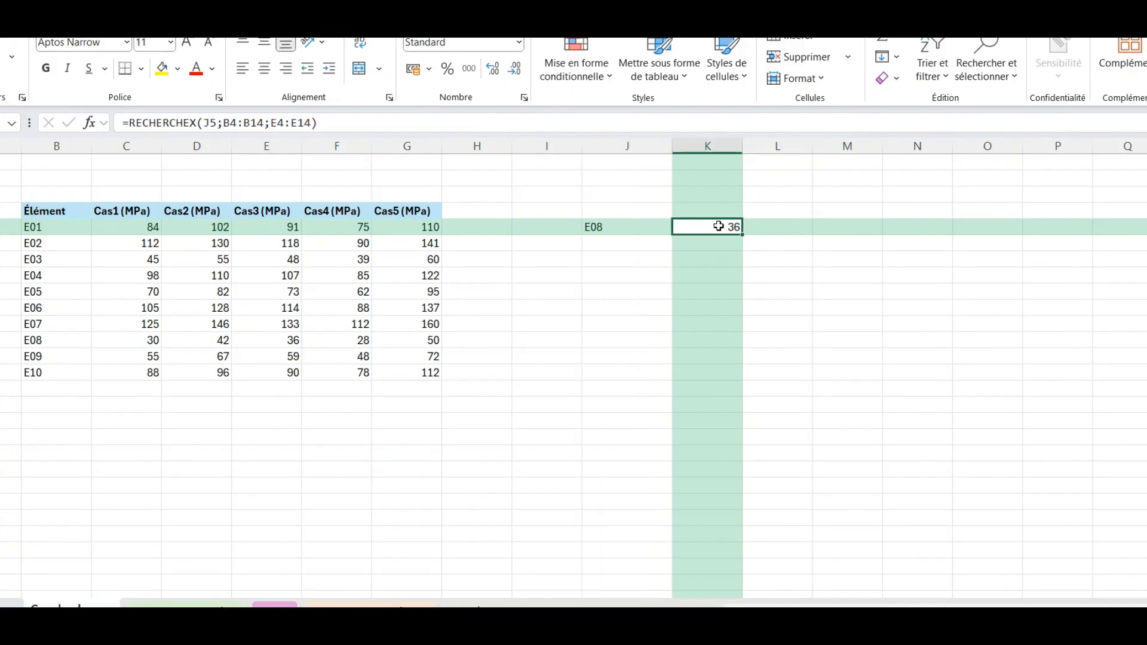
text(=)
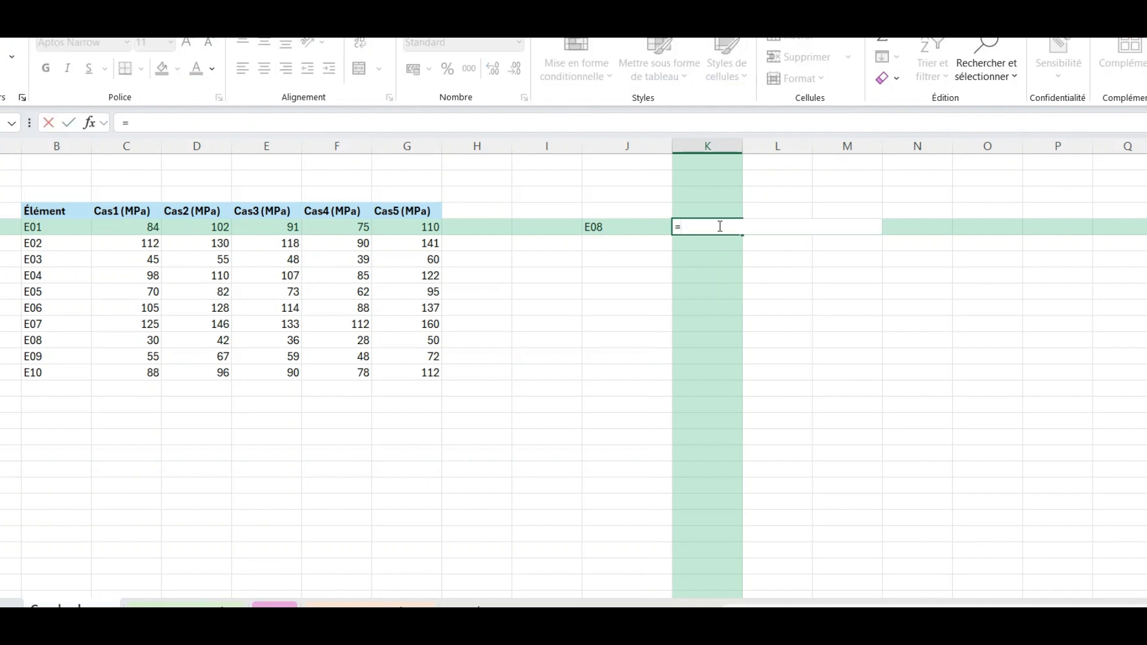
text(REC)
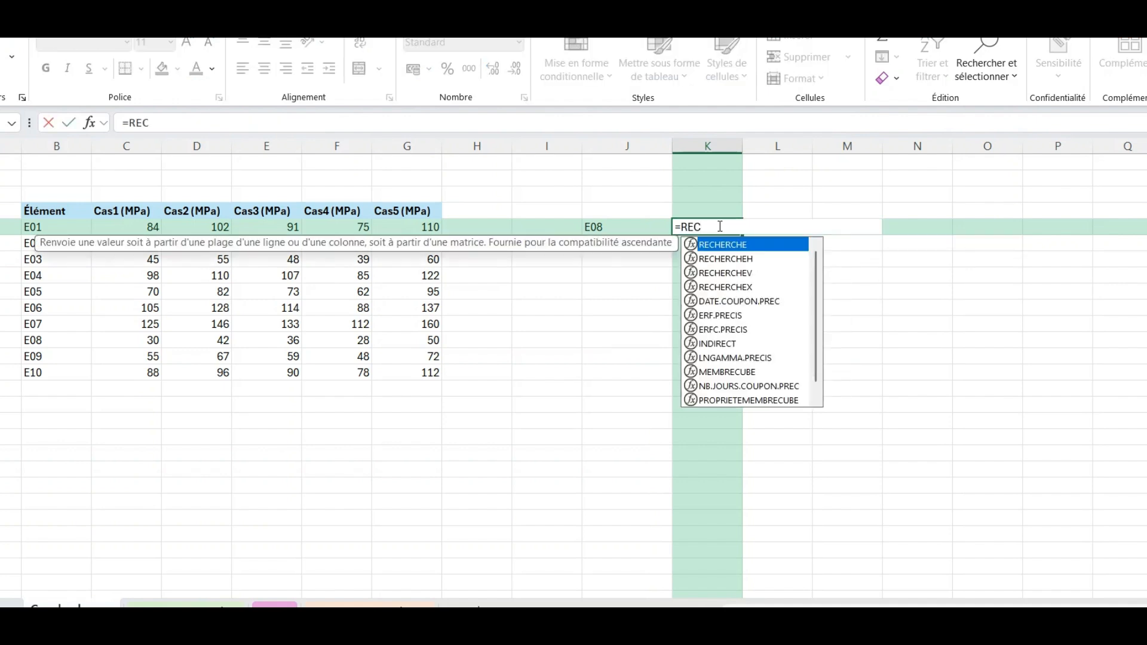
text(H)
key(Down)
key(Down)
key(Down)
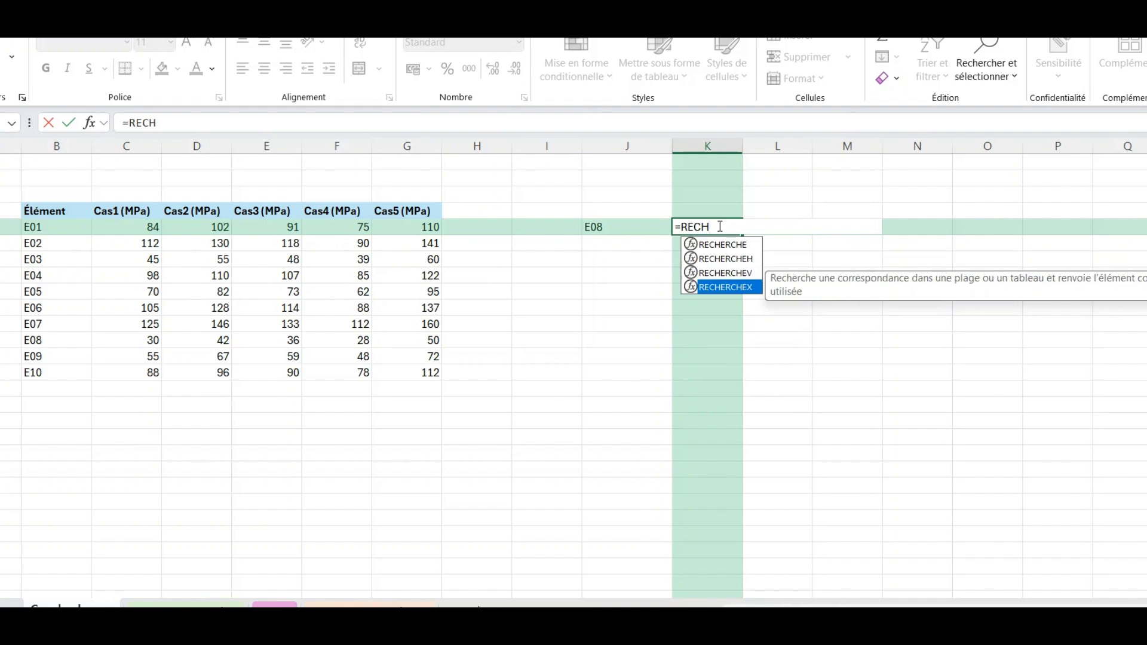
key(Tab)
click(600, 230)
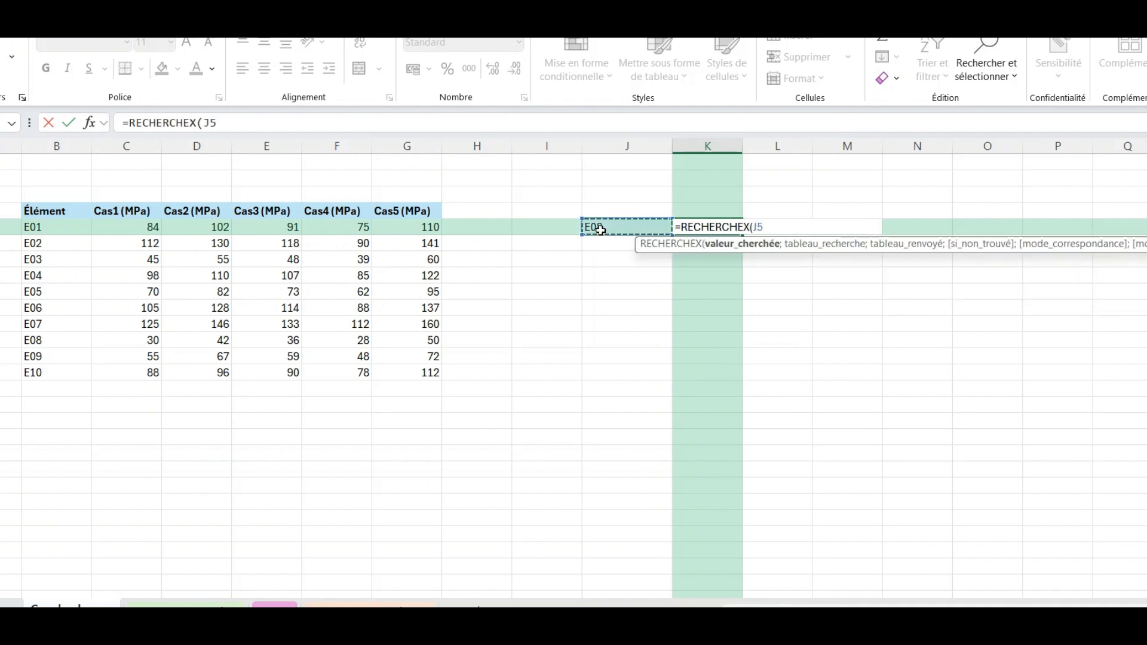
text(;)
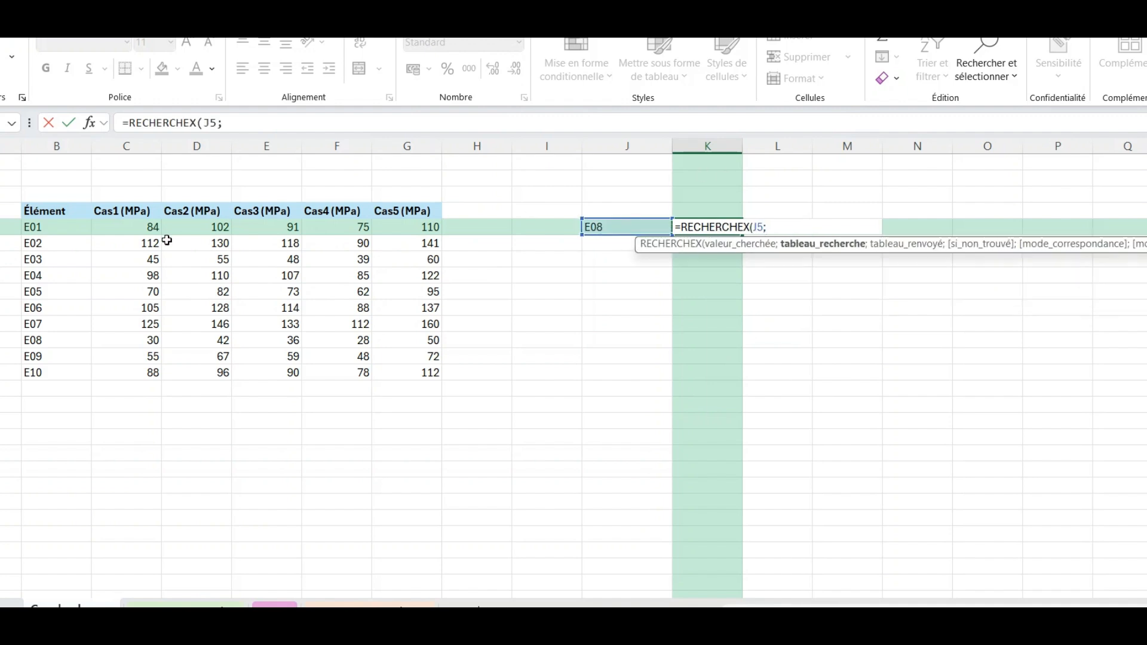
- Complete the RECHERCHEX formula with lookup range B4:B14 and return range C4:G14, covering all five load cases
drag(67, 213, 39, 374)
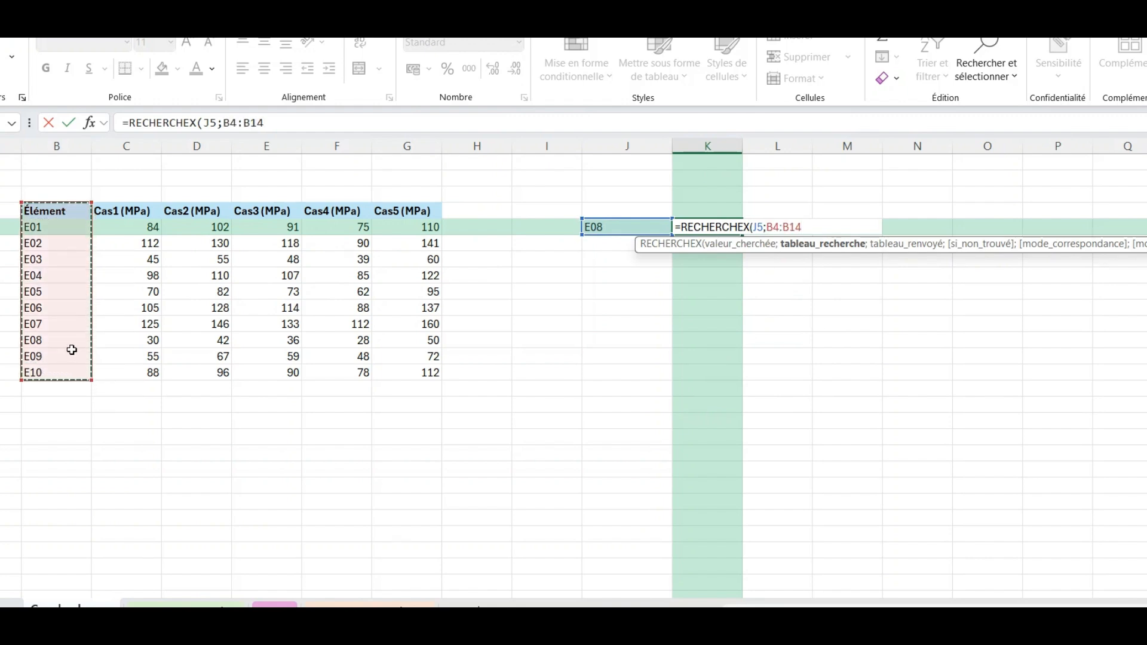
text(;)
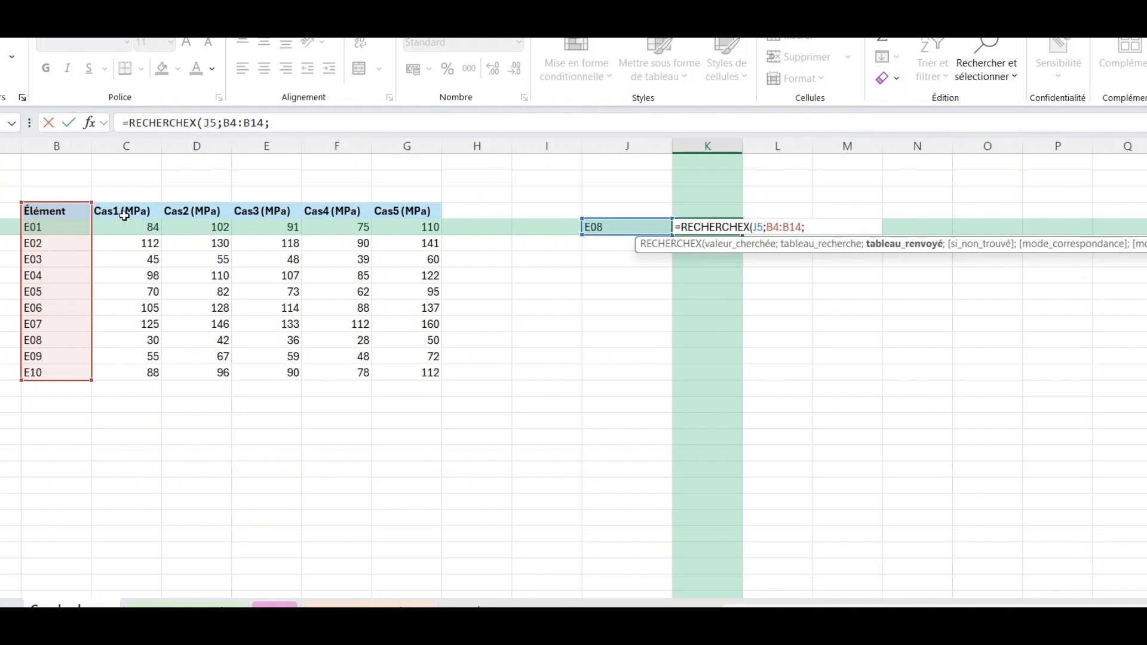
drag(123, 214, 414, 378)
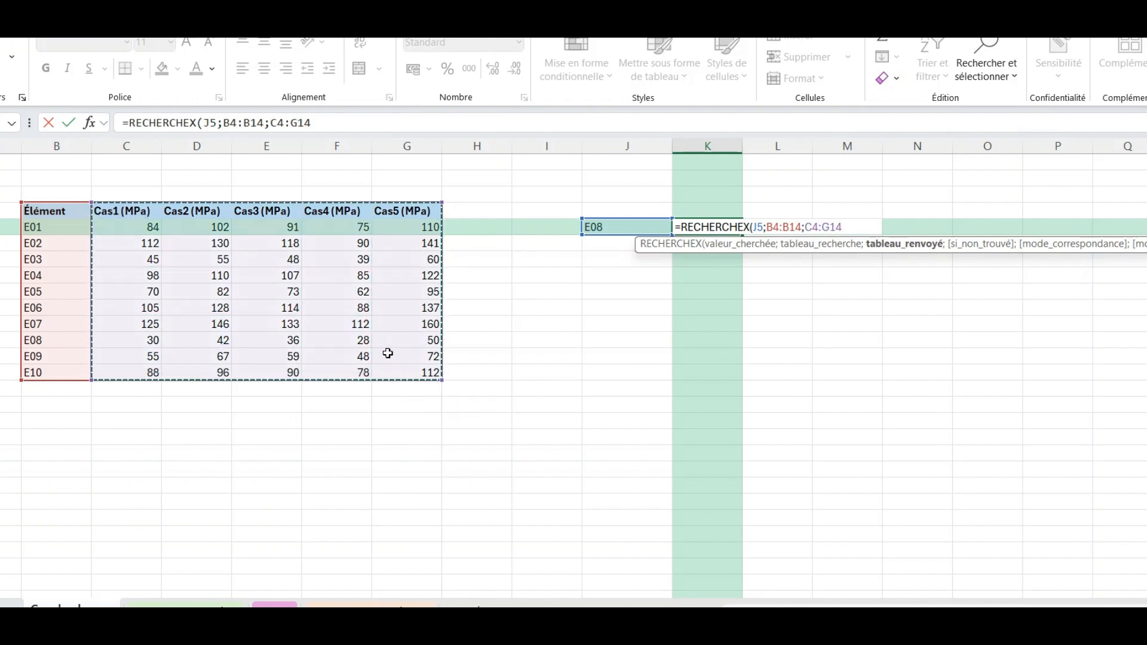
text())
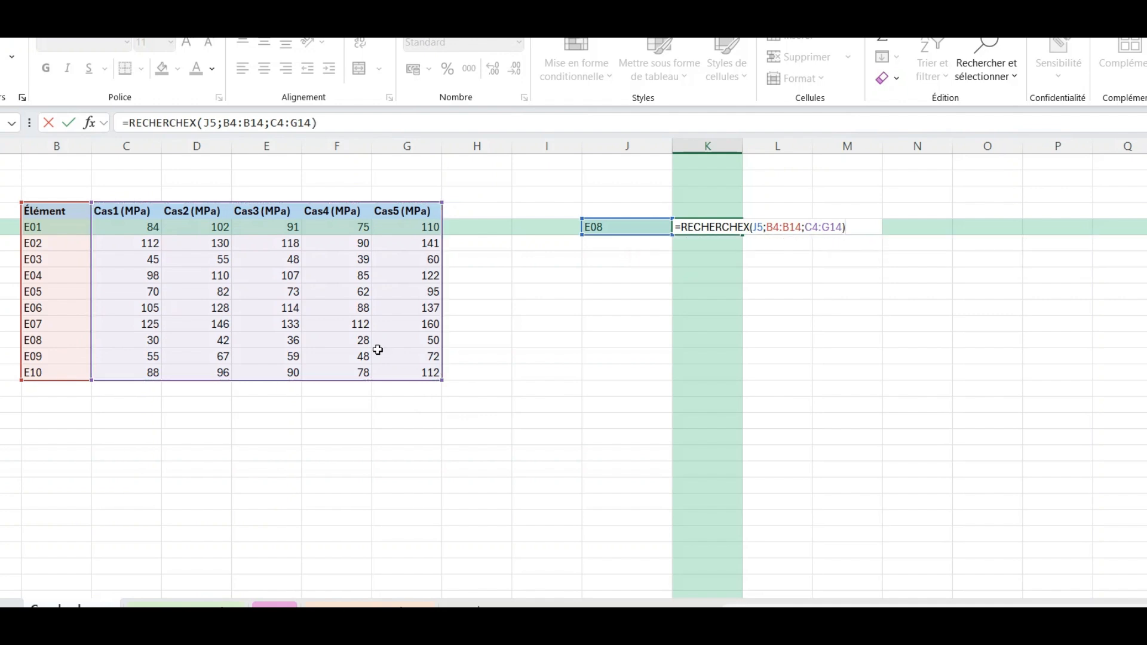
key(Return)
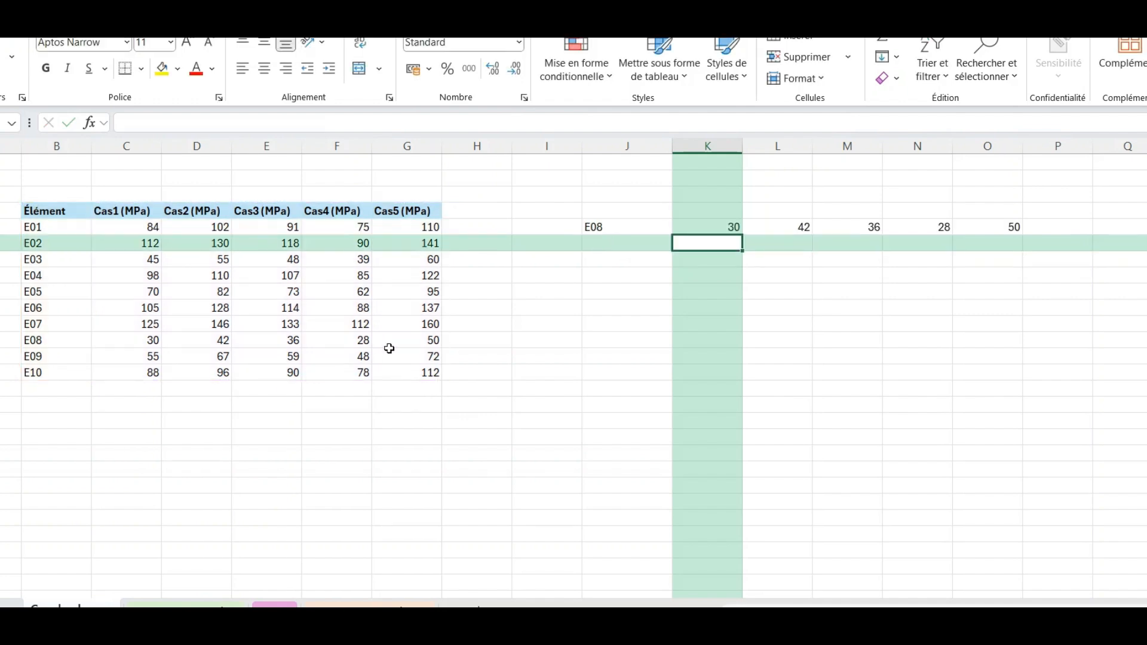
- Inspect the result row K5:O5 and the single formula in K5 that fills it
click(821, 276)
drag(726, 228, 972, 221)
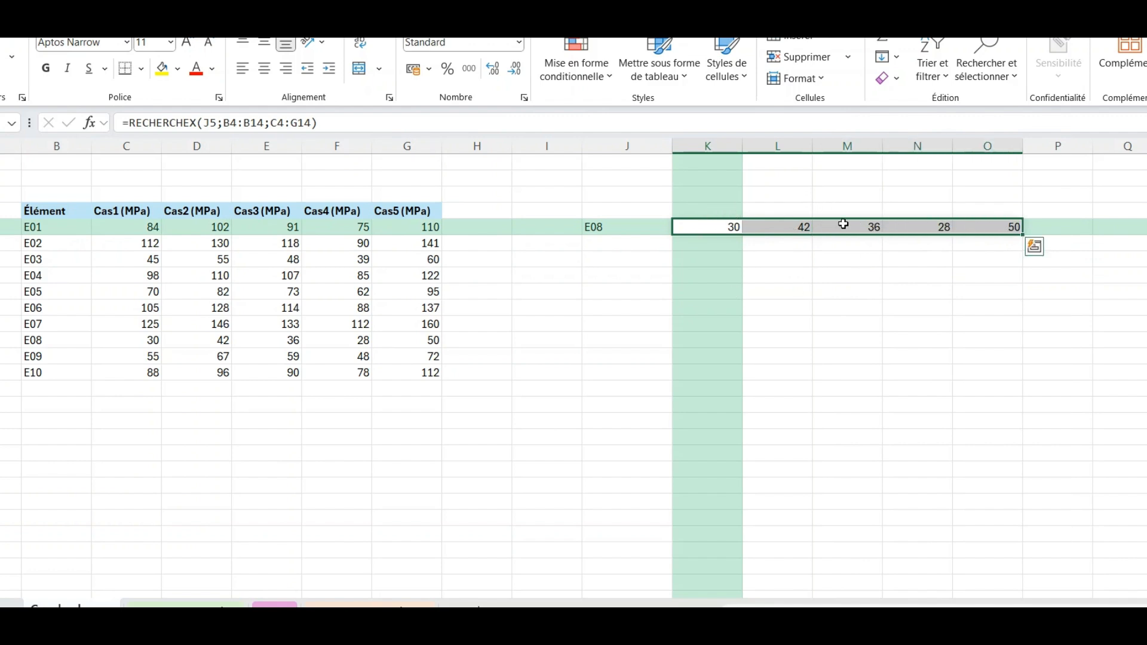
click(823, 267)
click(719, 232)
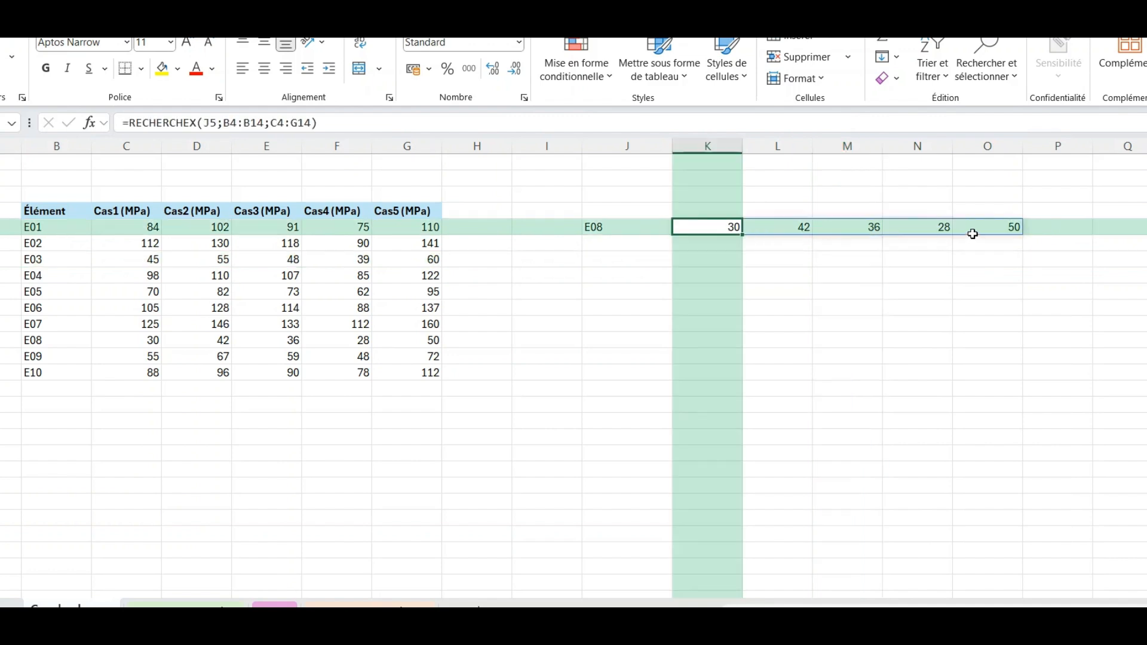
key(Down)
key(Down)
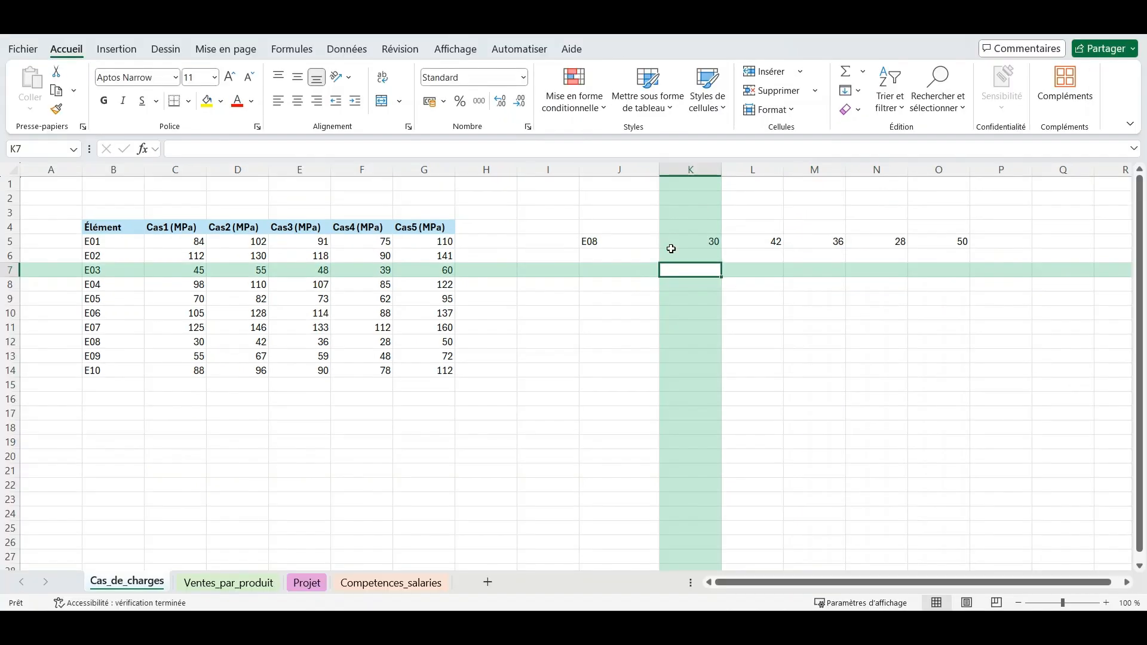
click(701, 238)
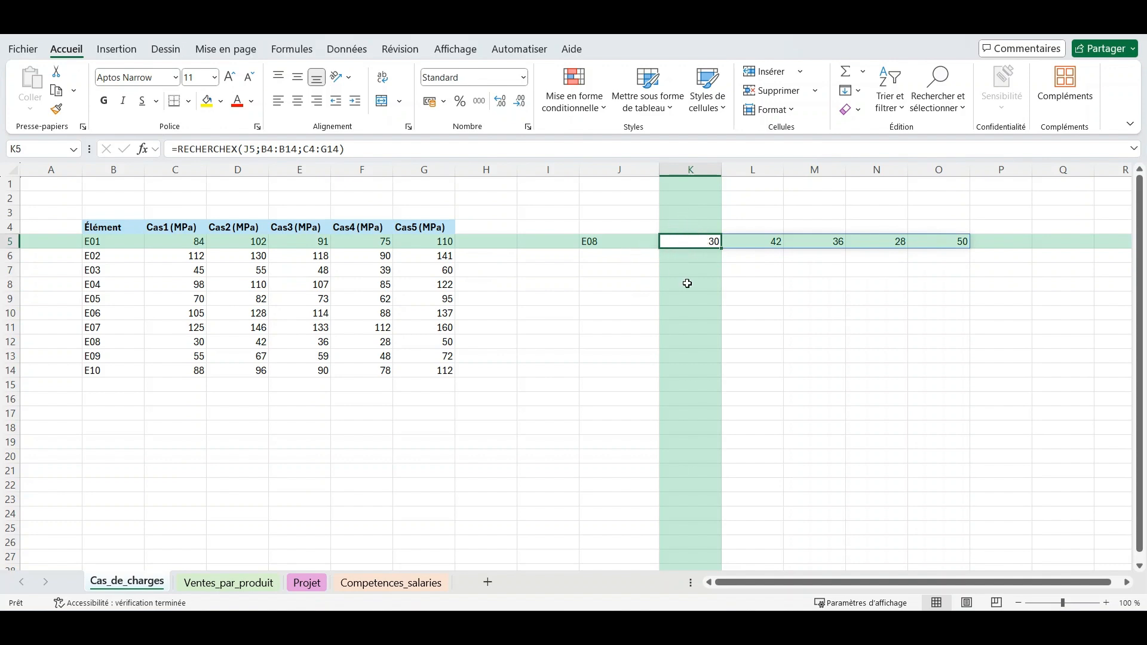
- Clear the lookup element and its results from J5:O5
drag(615, 241, 933, 237)
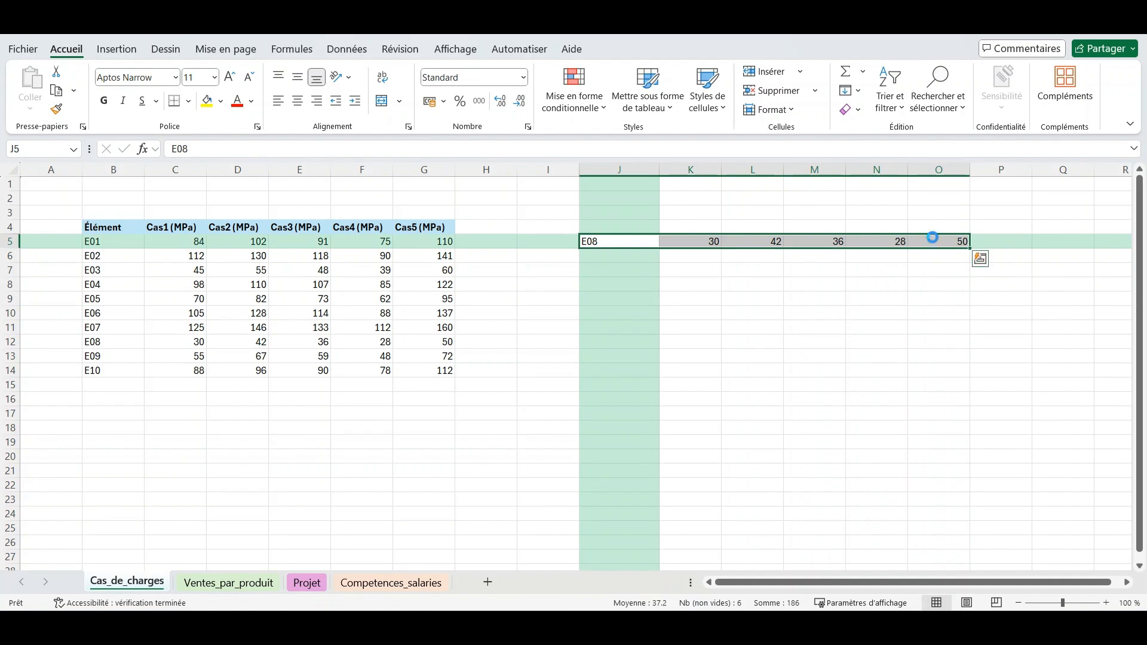
key(Delete)
click(616, 241)
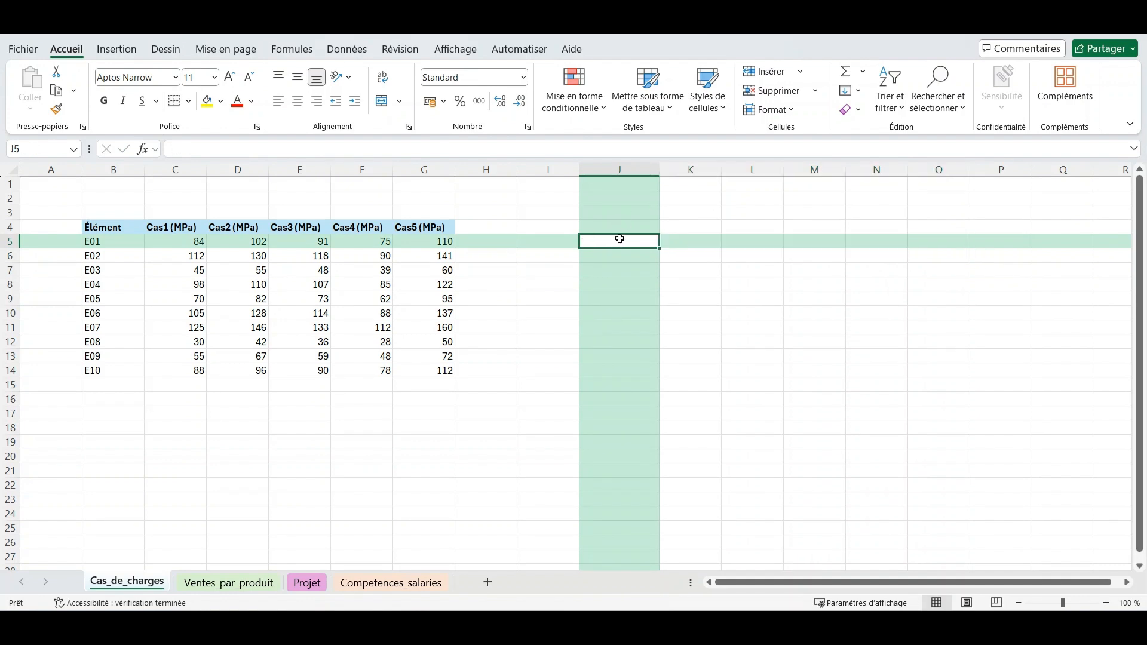
- Copy the Cas3 (MPa) header from E4 into J4 without its formatting
click(628, 225)
click(299, 227)
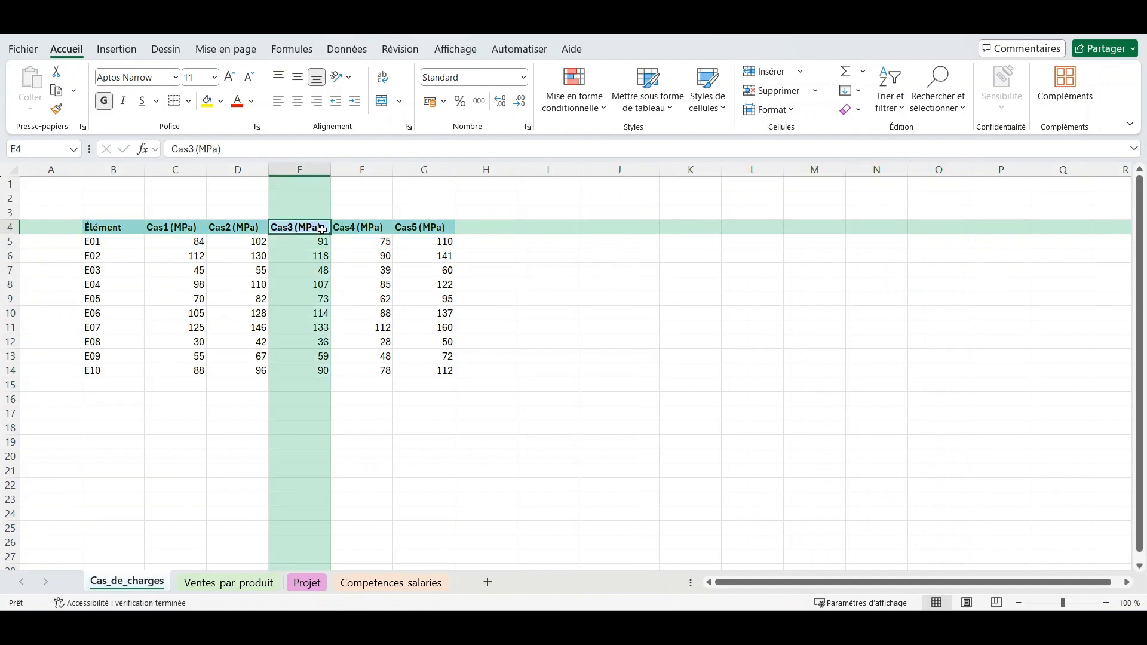
key(ctrl+c)
click(613, 228)
right_click(613, 230)
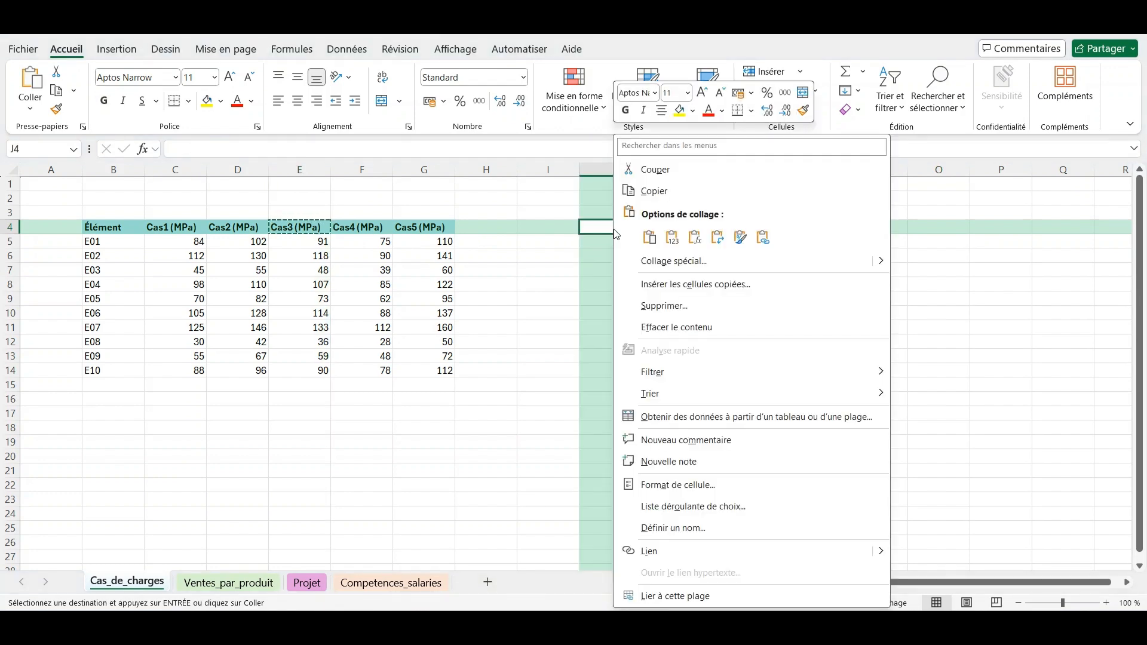
click(649, 237)
click(607, 257)
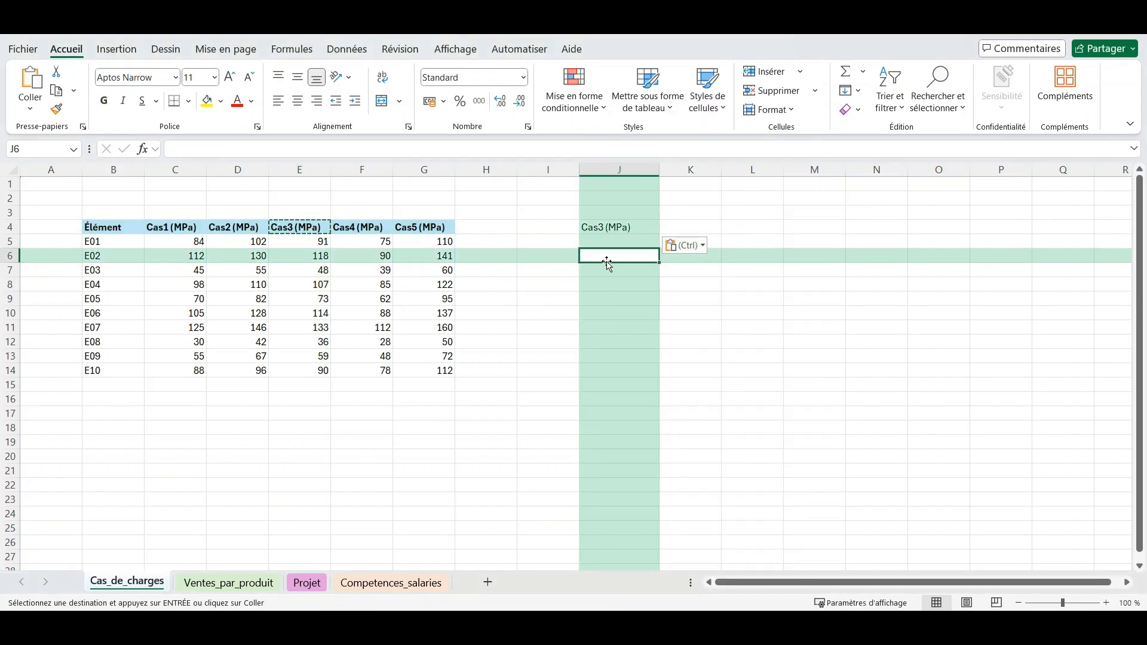
- Start a RECHERCHEX formula in J6 with the load case header in J4 as the lookup value
text(=TR)
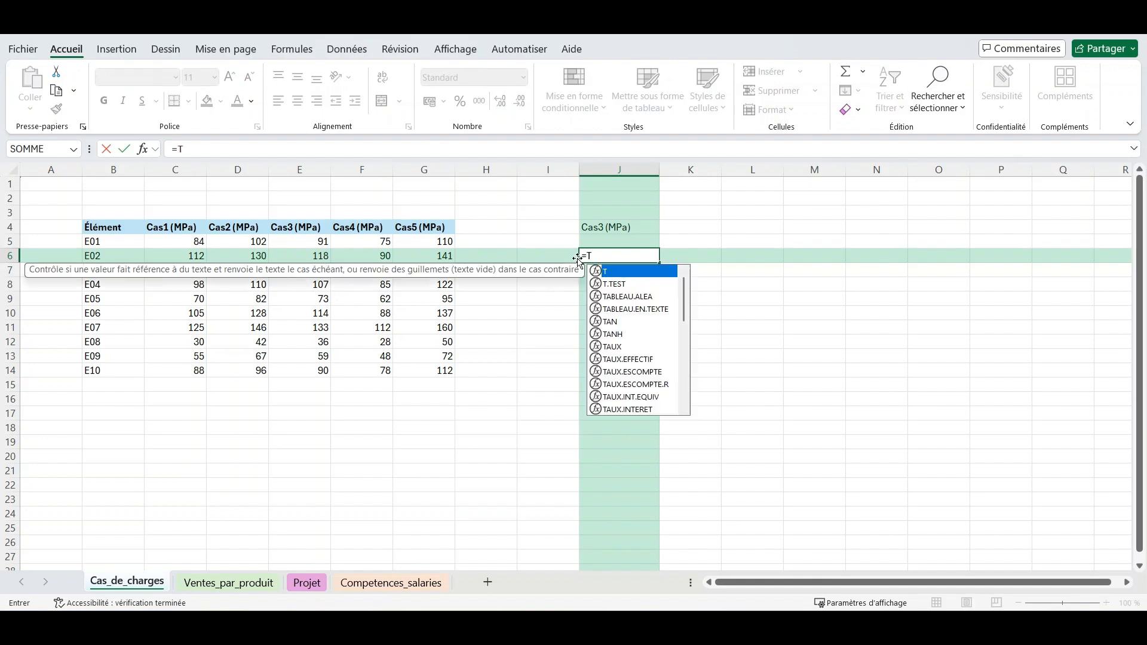
key(BackSpace)
key(BackSpace)
text(REC)
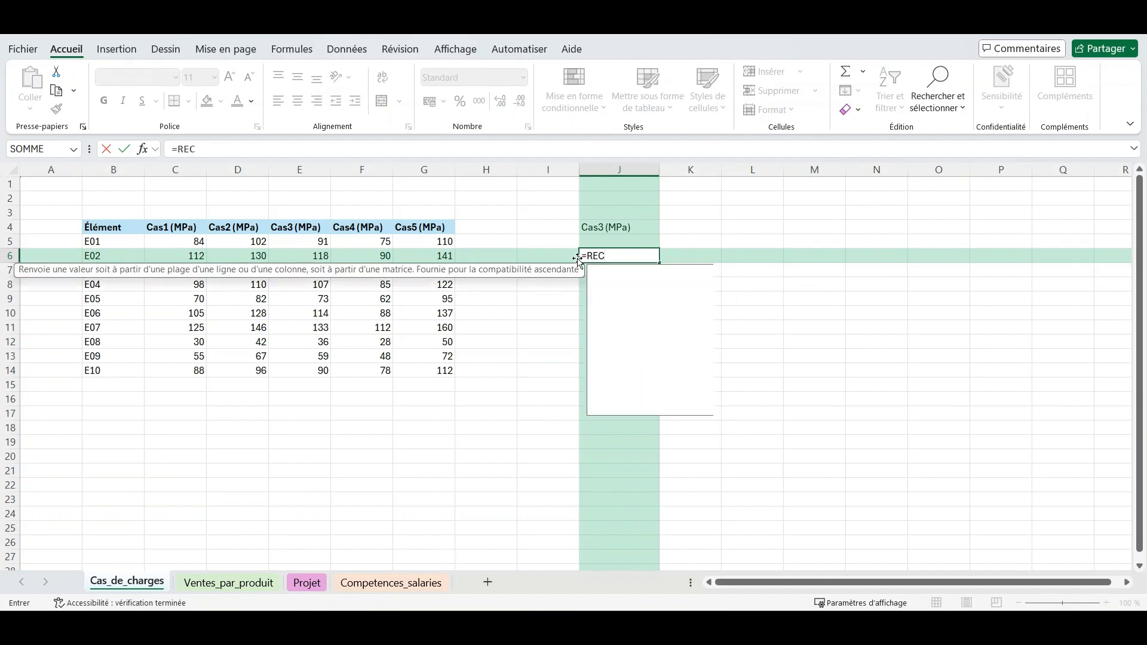
key(Down)
key(Down)
key(Down)
key(Tab)
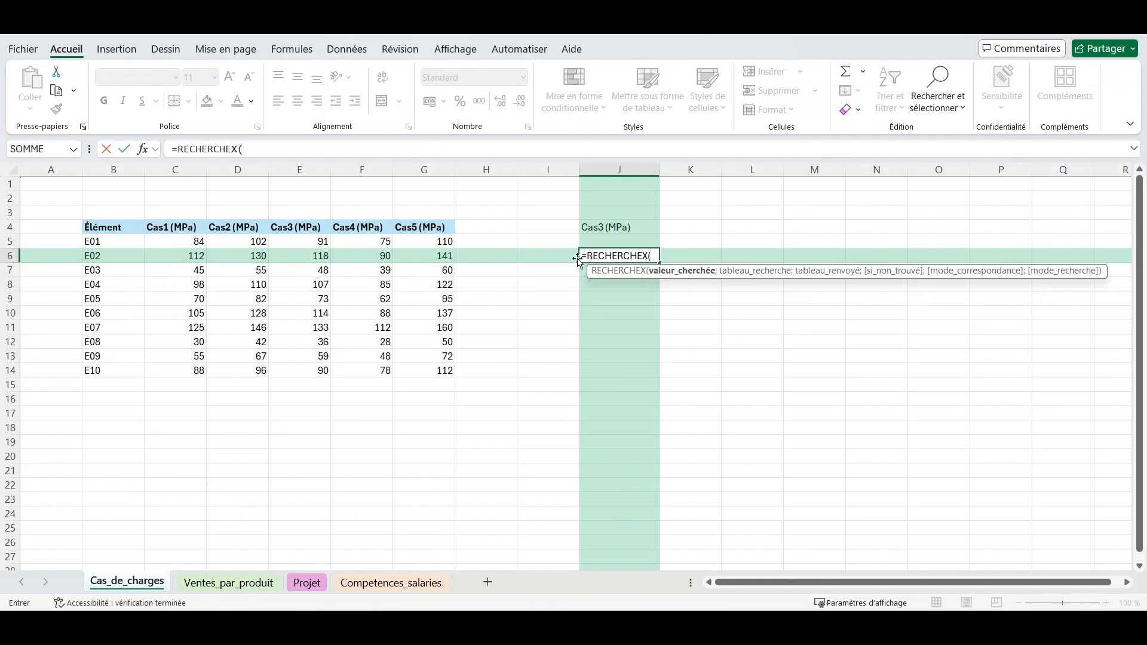
click(618, 229)
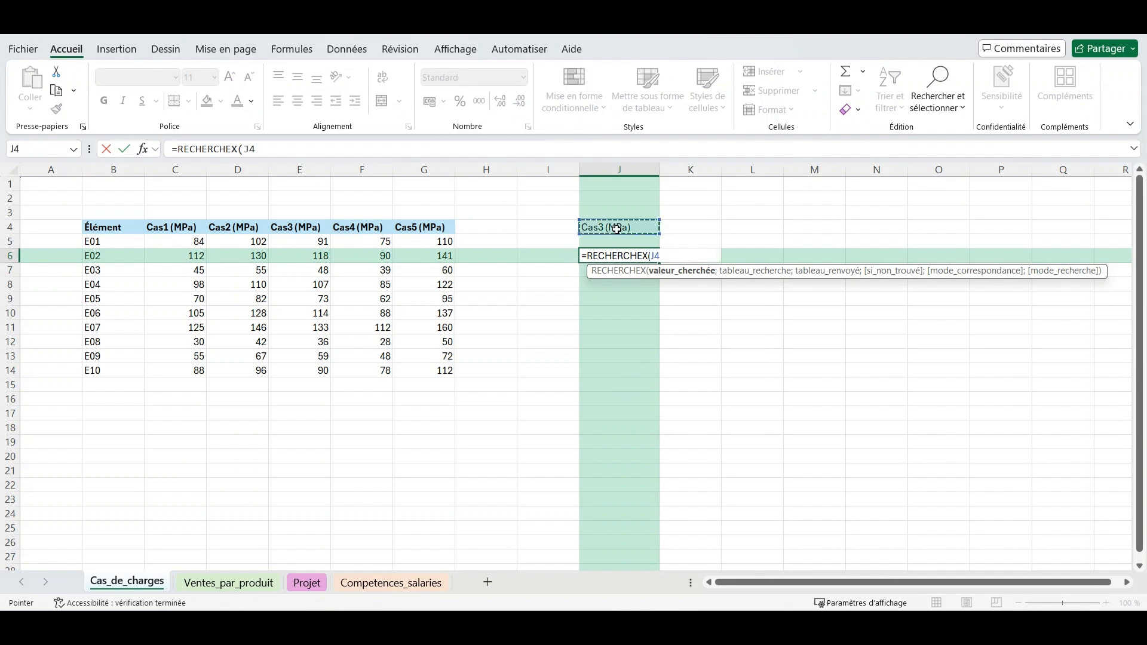
text(;)
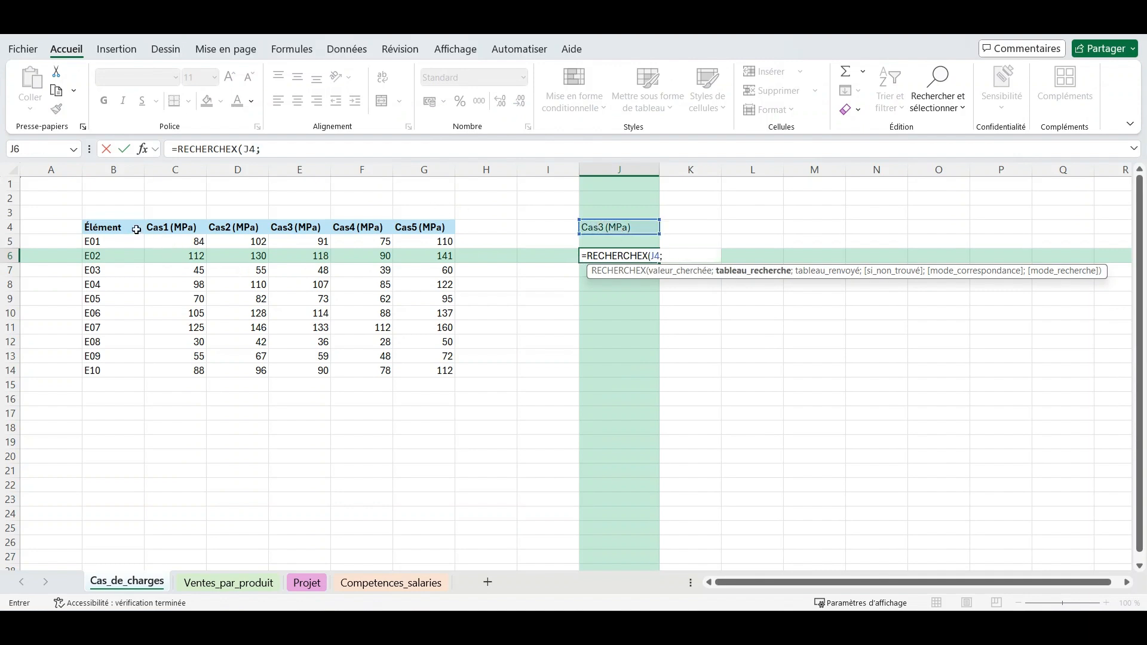
- Complete the RECHERCHEX formula with lookup range B4:G4 and return range B8:G8, and compare its result with cell E8
drag(136, 230, 435, 229)
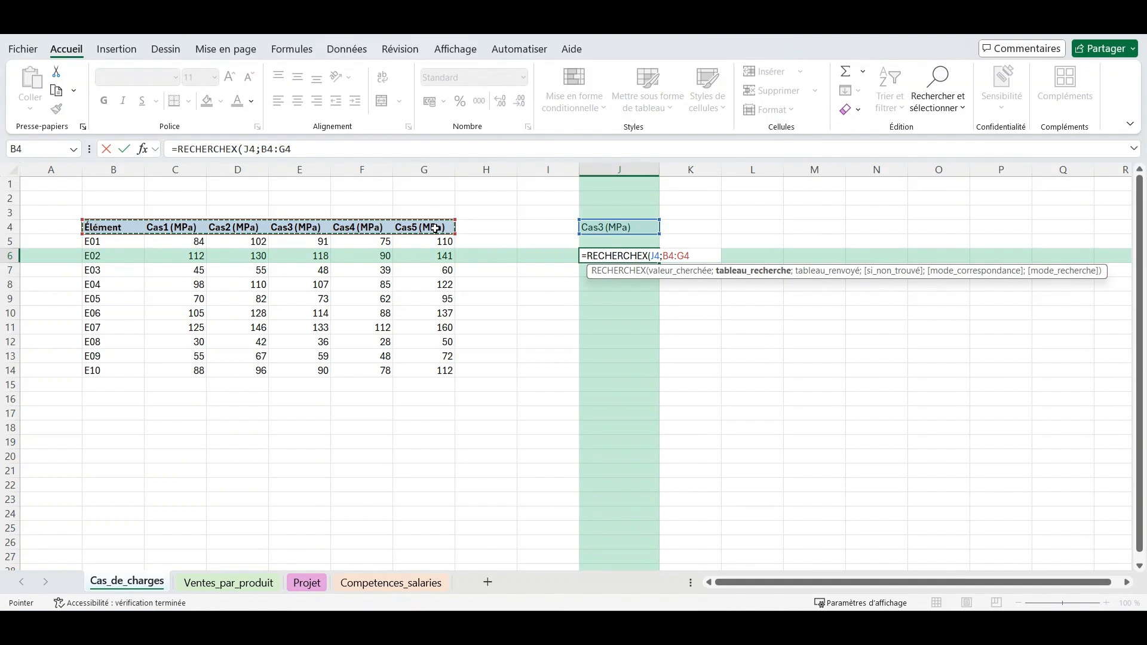
text(;)
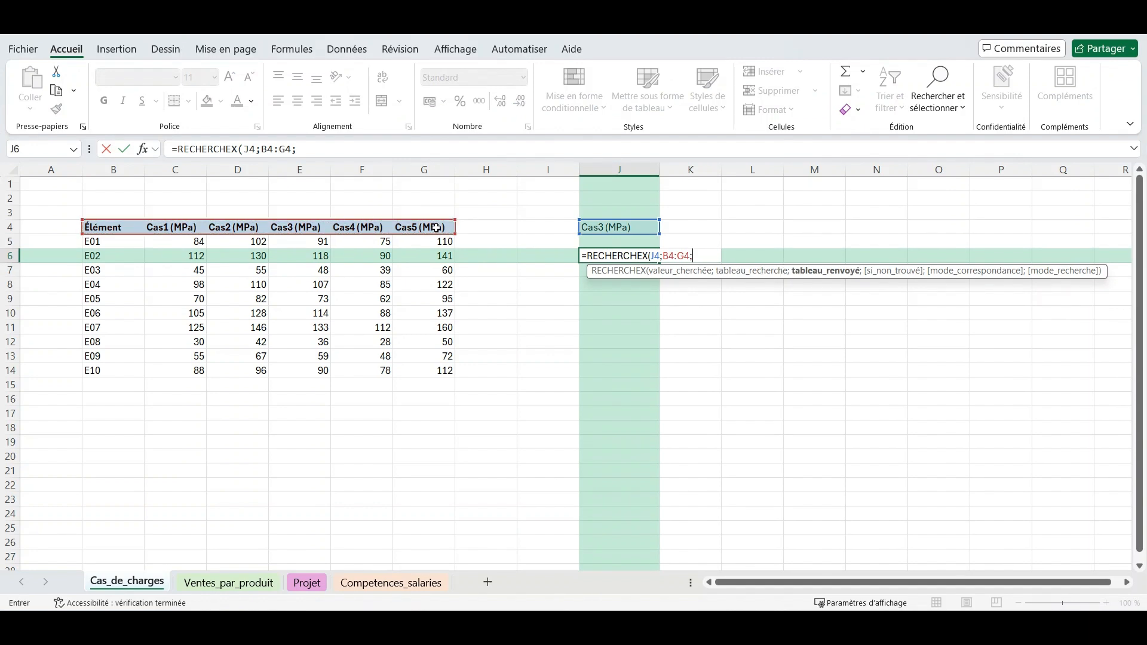
click(94, 243)
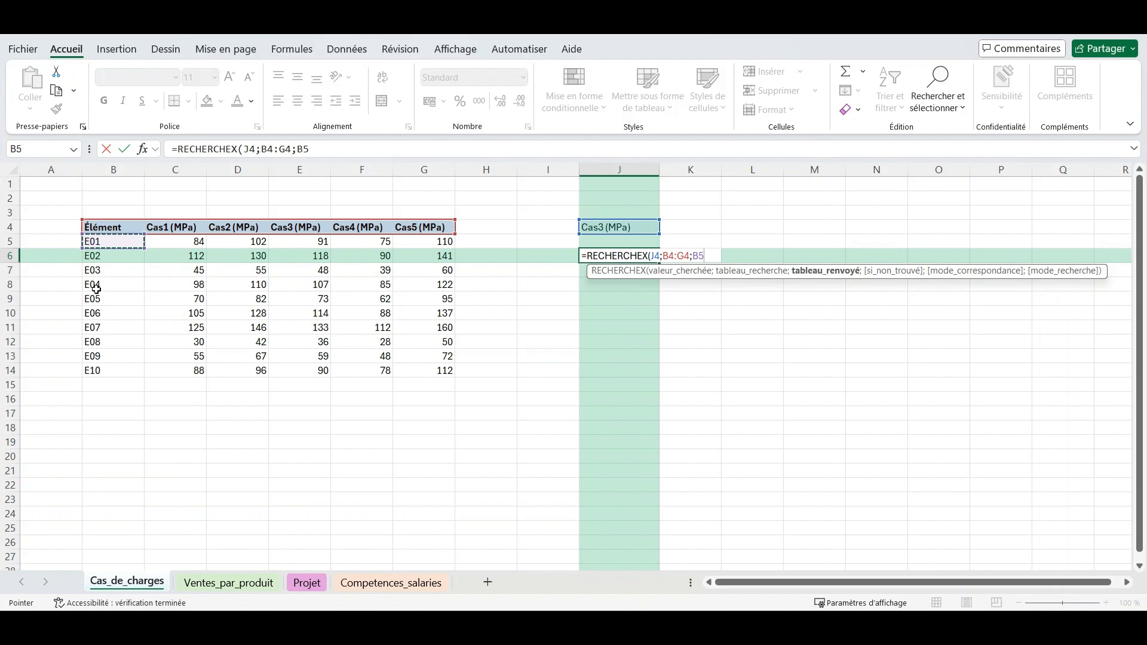
drag(97, 286, 452, 286)
text())
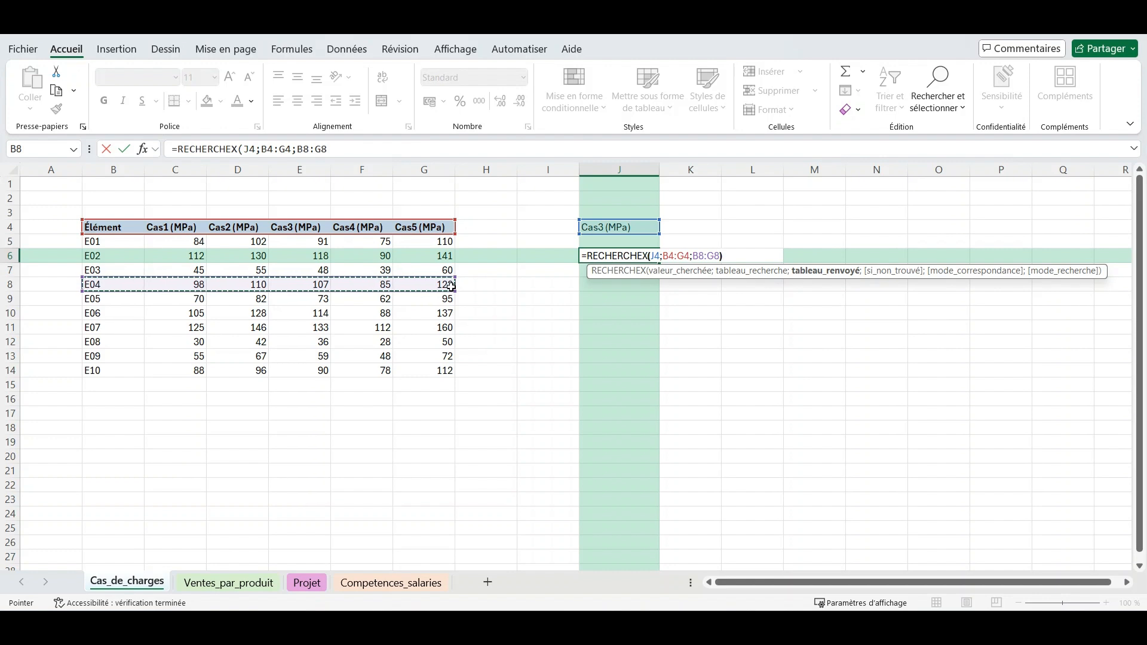
key(Return)
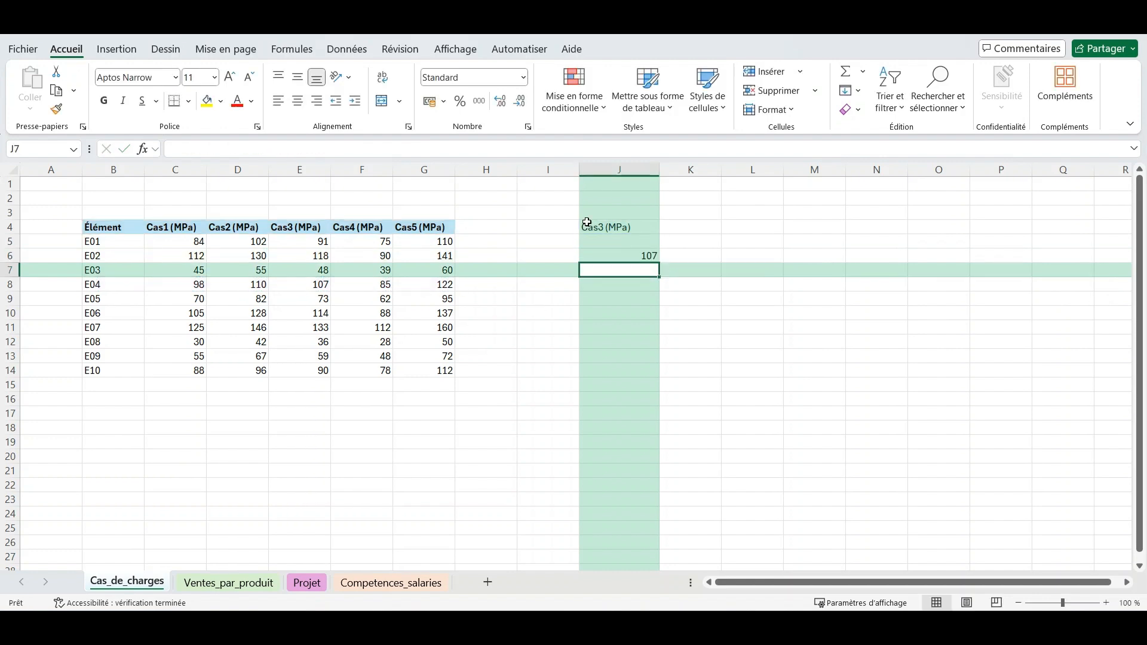
click(619, 257)
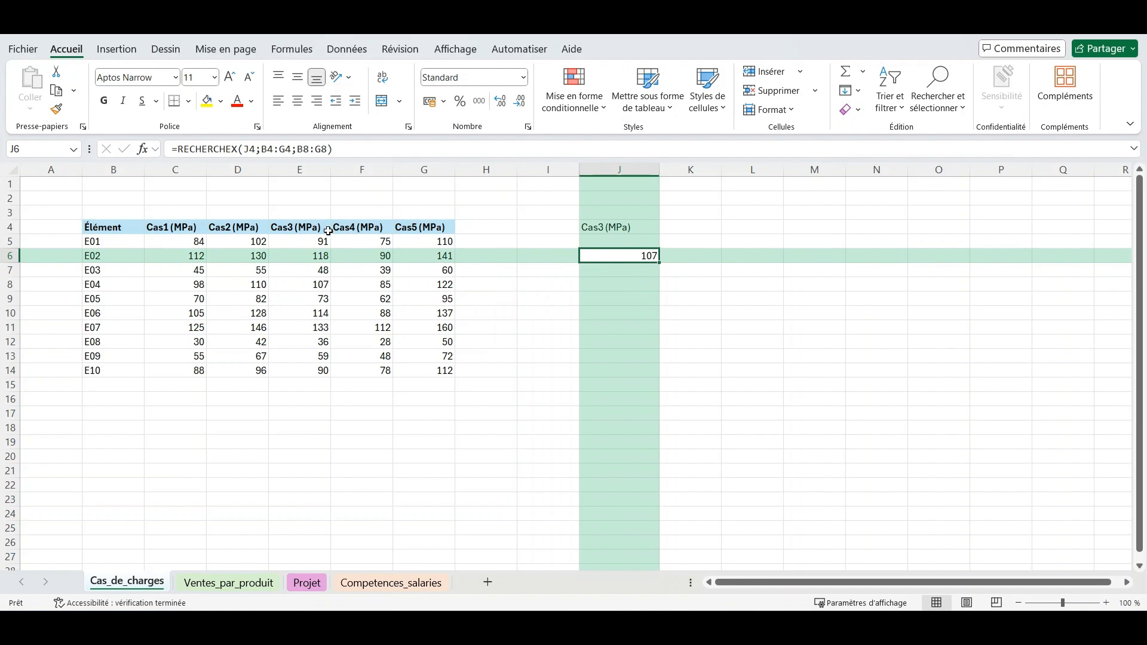
click(329, 284)
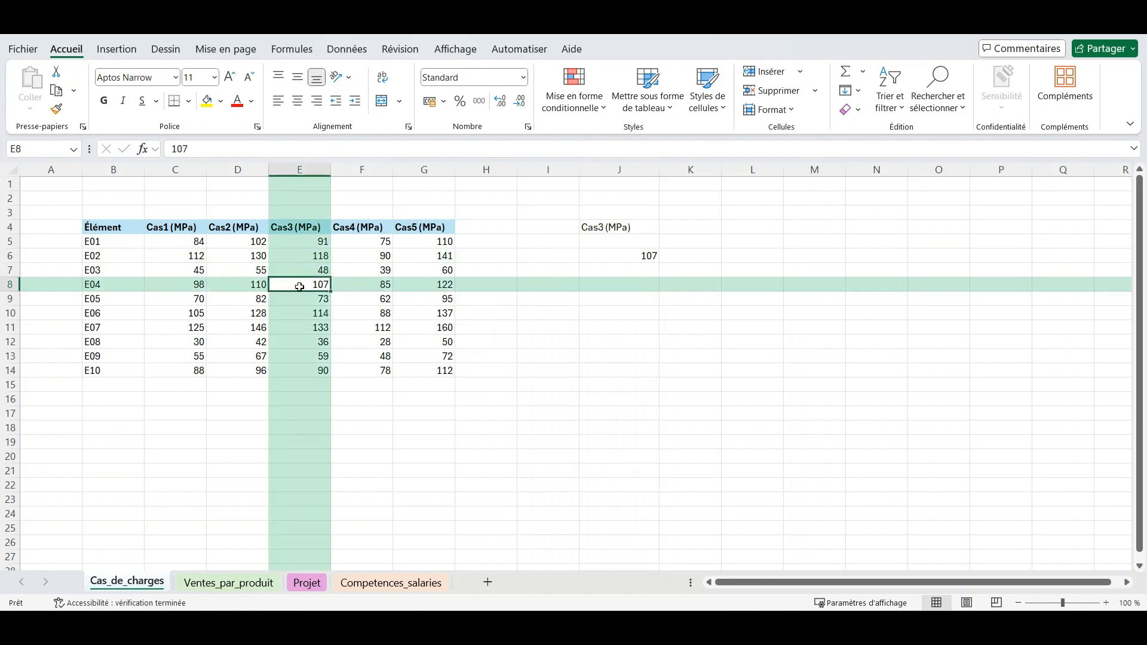
- Replace the return range in the J6 formula with B5:G14 and compare the results with the Cas3 values in E5:E14
click(636, 256)
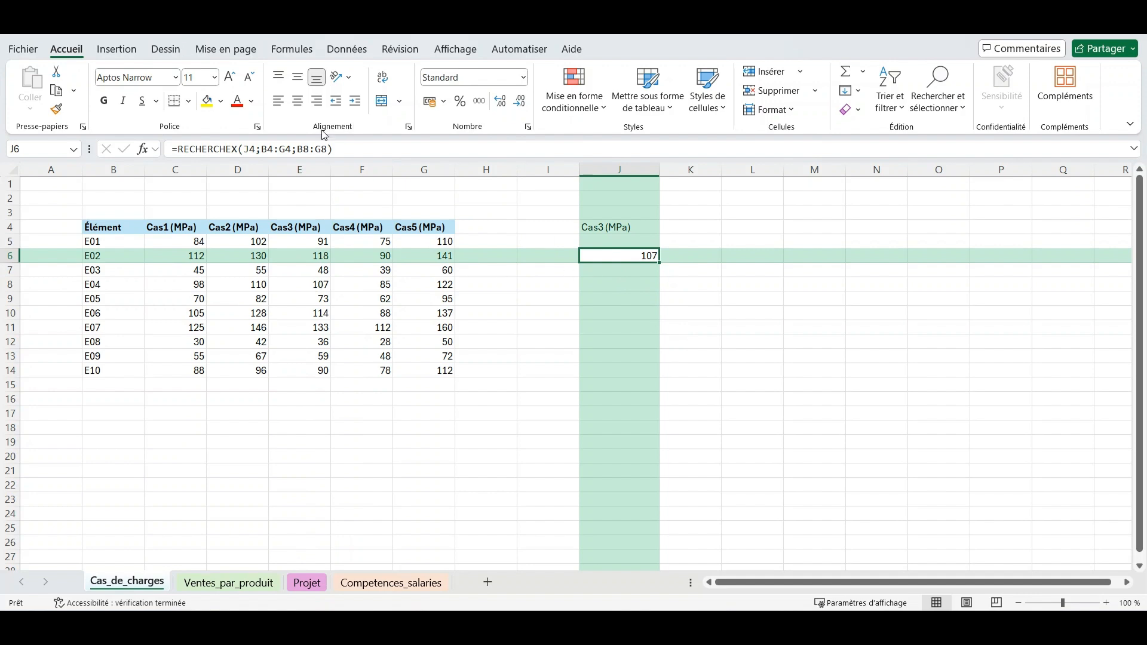
click(325, 149)
drag(328, 149, 297, 150)
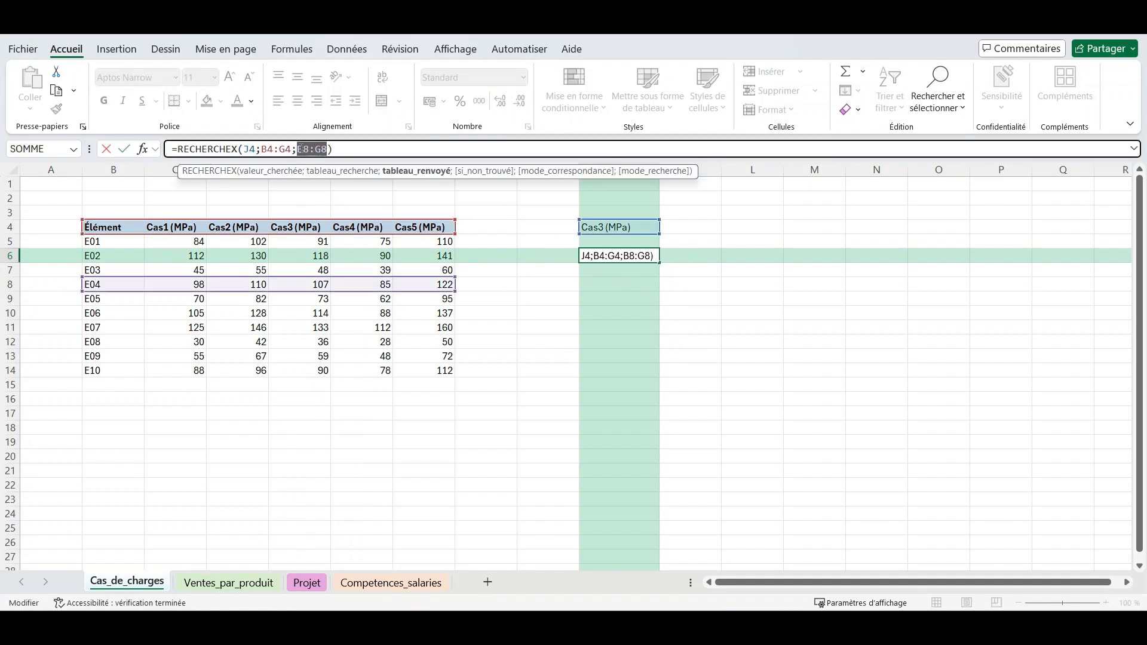
key(BackSpace)
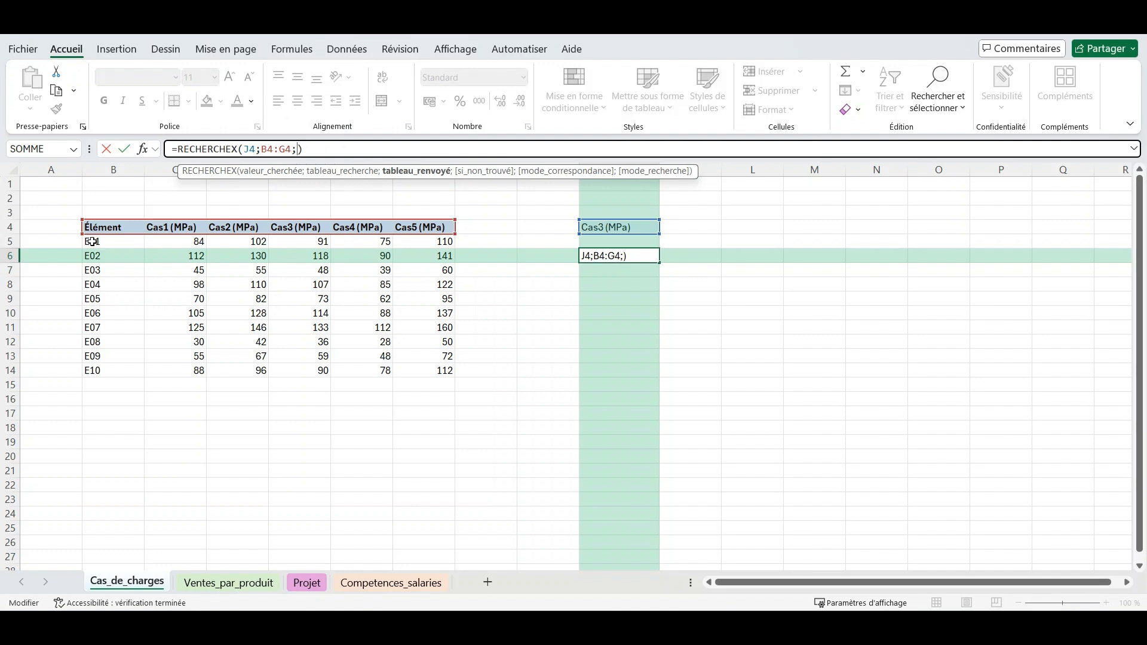
drag(91, 242, 424, 366)
key(Return)
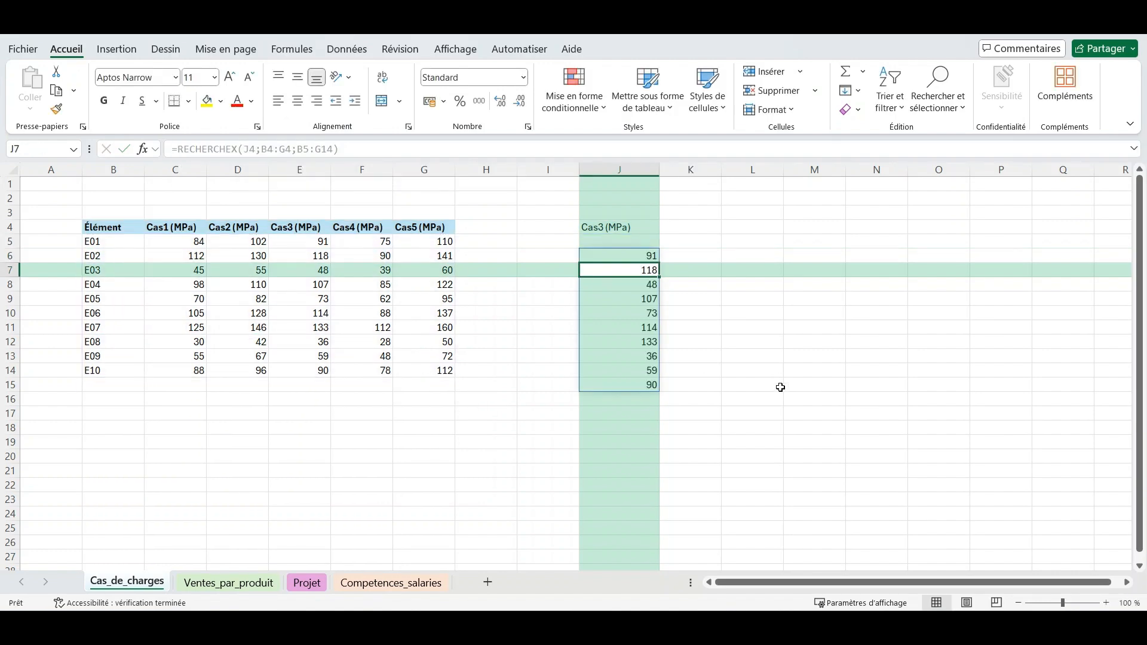
drag(299, 241, 299, 370)
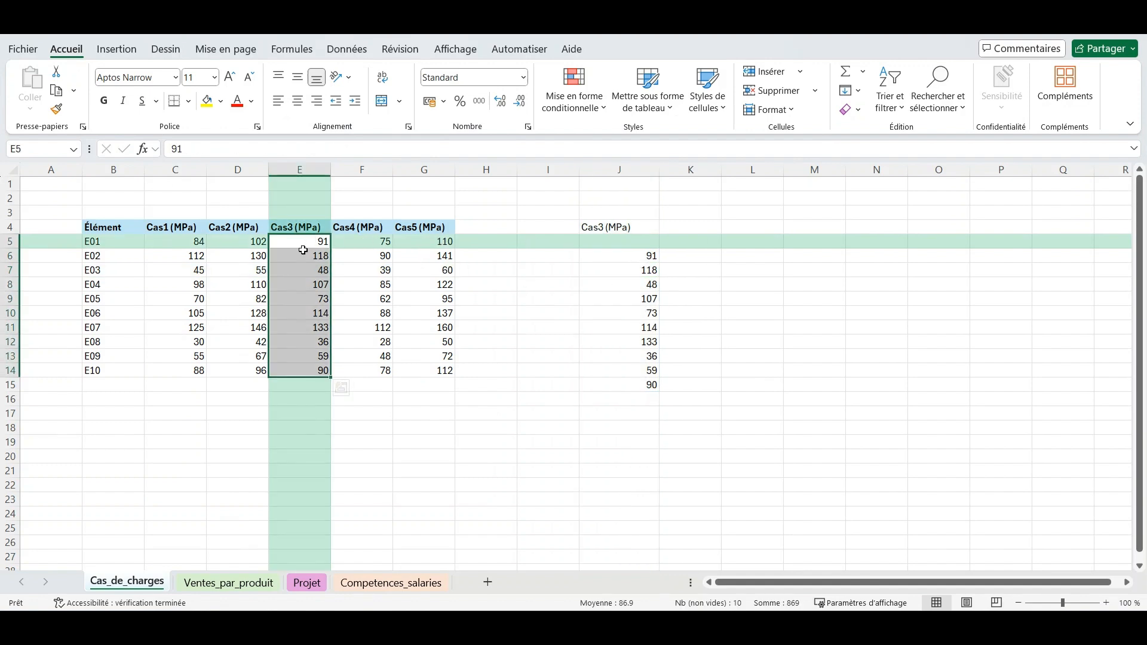
- Change the load case header in J4 to Cas5 (MPa)
click(600, 229)
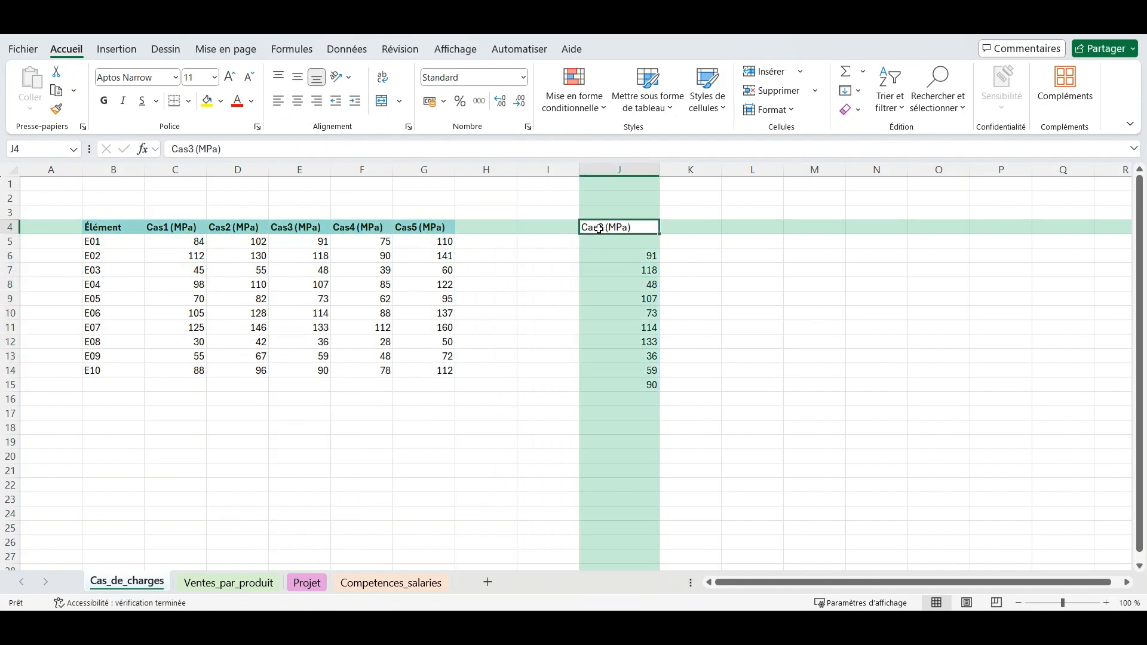
double_click(599, 229)
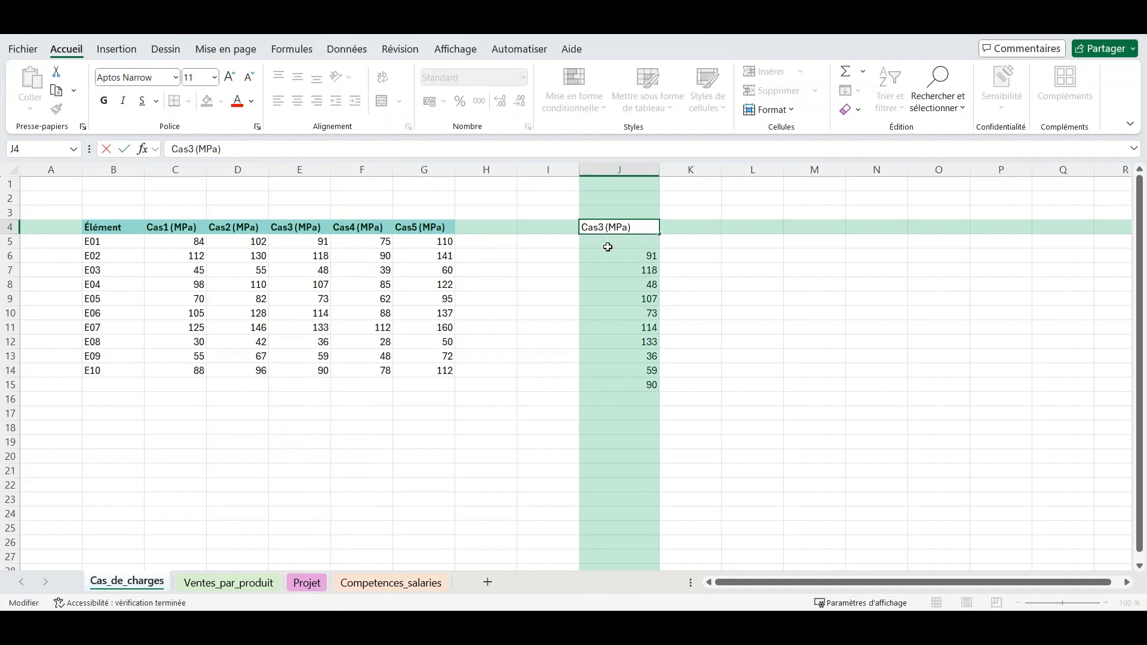
key(BackSpace)
text(5)
key(Return)
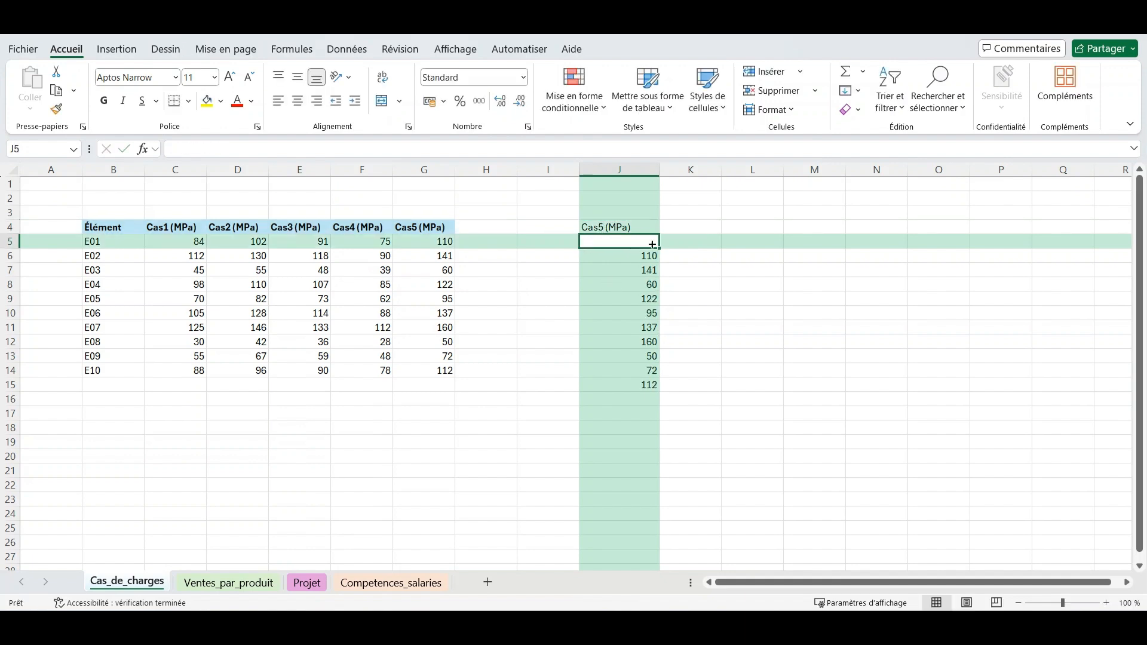
click(704, 325)
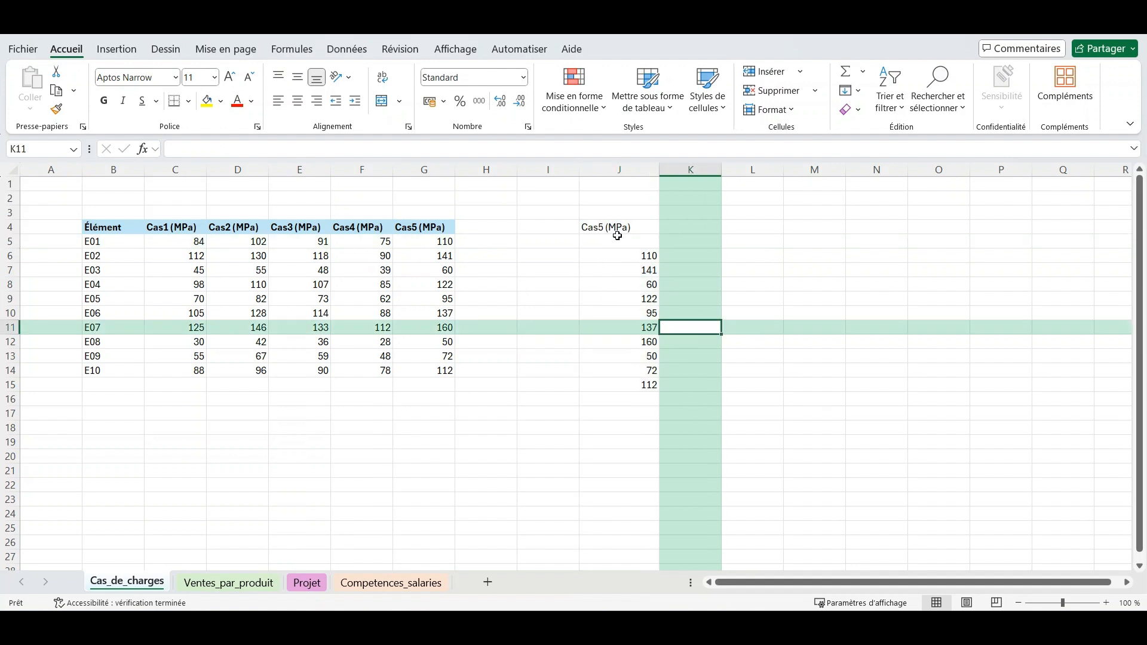
- Clear the load case header and its lookup results from J4:J15
drag(618, 228, 655, 388)
key(Delete)
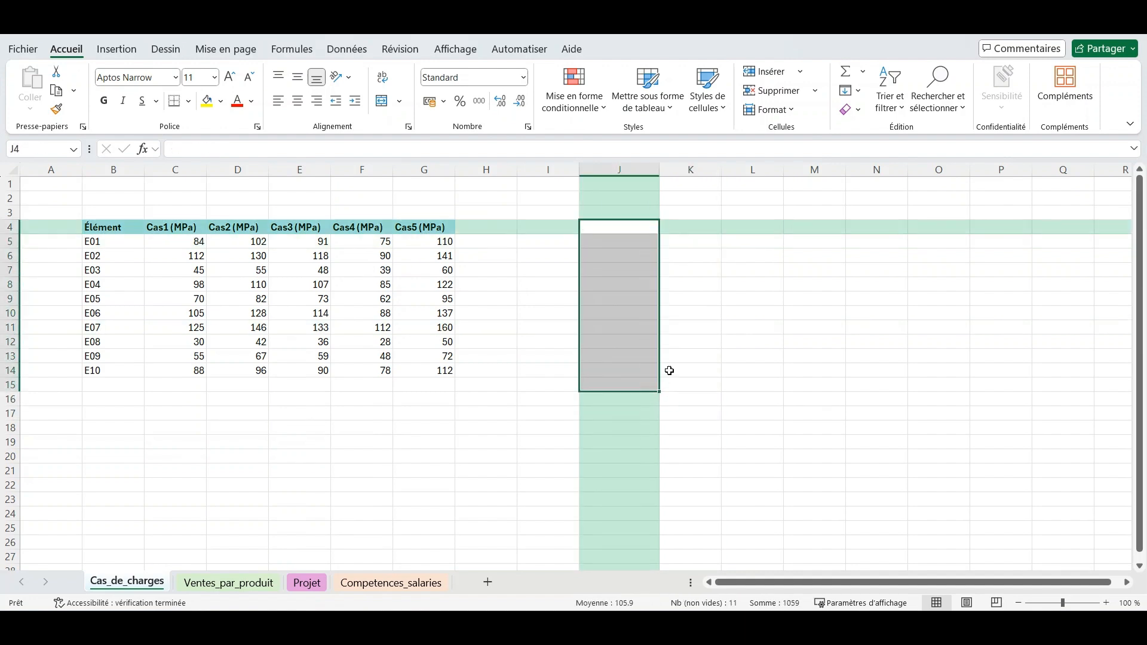
click(711, 314)
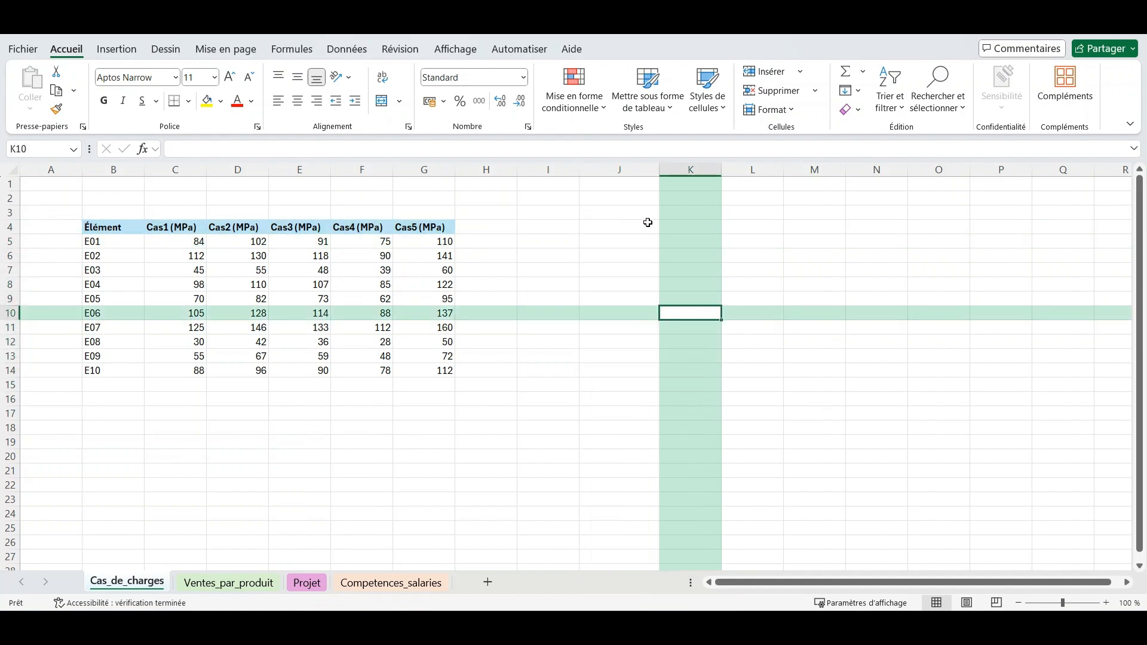
- Enter the header Element in J4
click(650, 242)
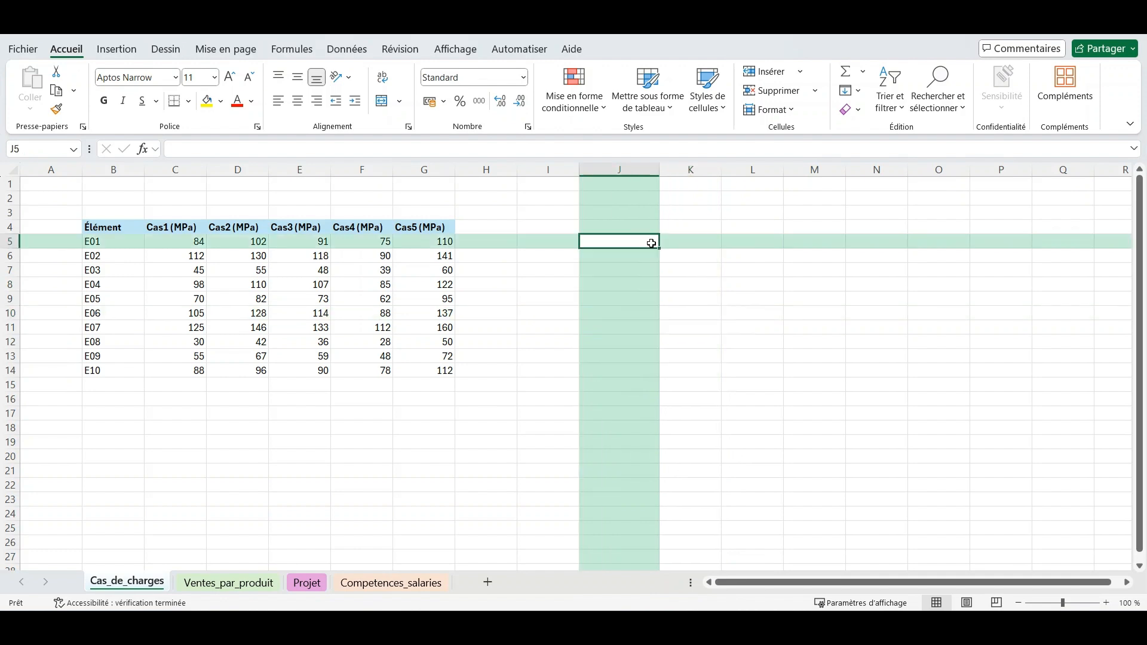
click(630, 229)
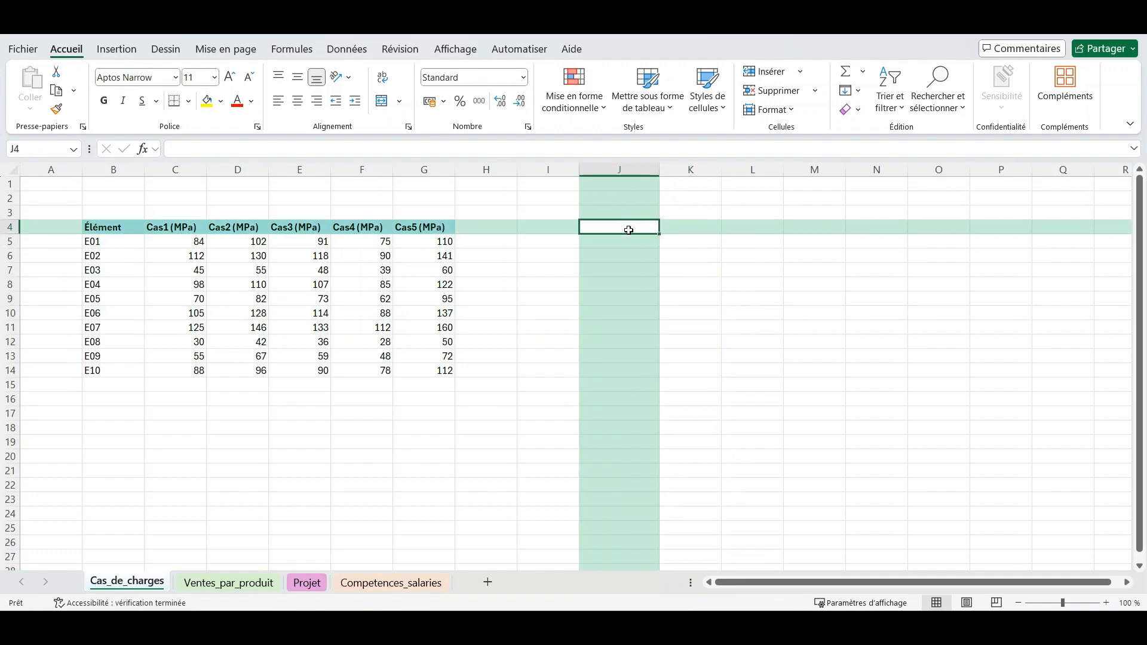
text(Eleme)
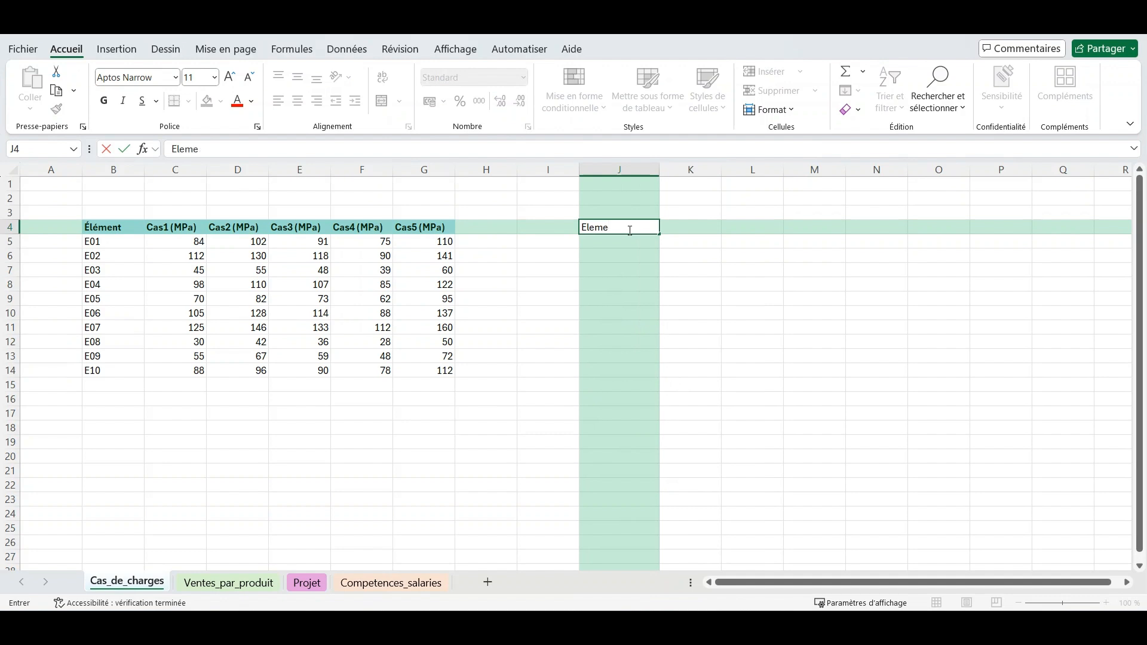
text(nt)
key(Tab)
- Add a bold Cas de charge label in K3 and widen column K to fit it
click(693, 212)
text(Ca)
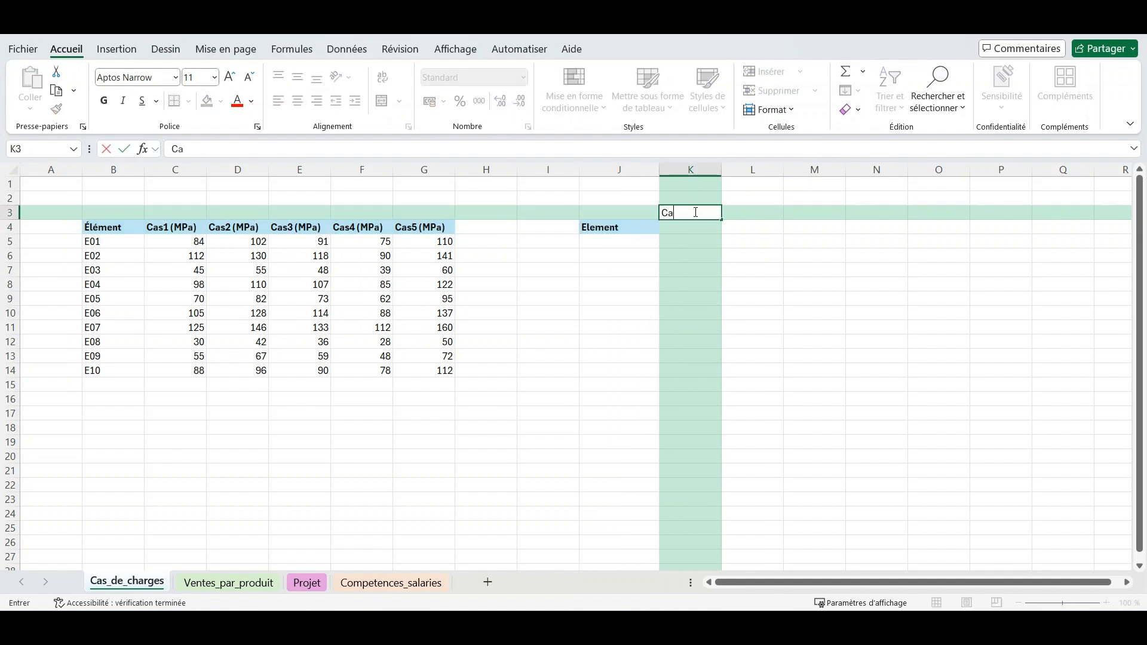
text(s de charge)
key(Return)
drag(721, 188, 739, 187)
click(699, 213)
click(104, 101)
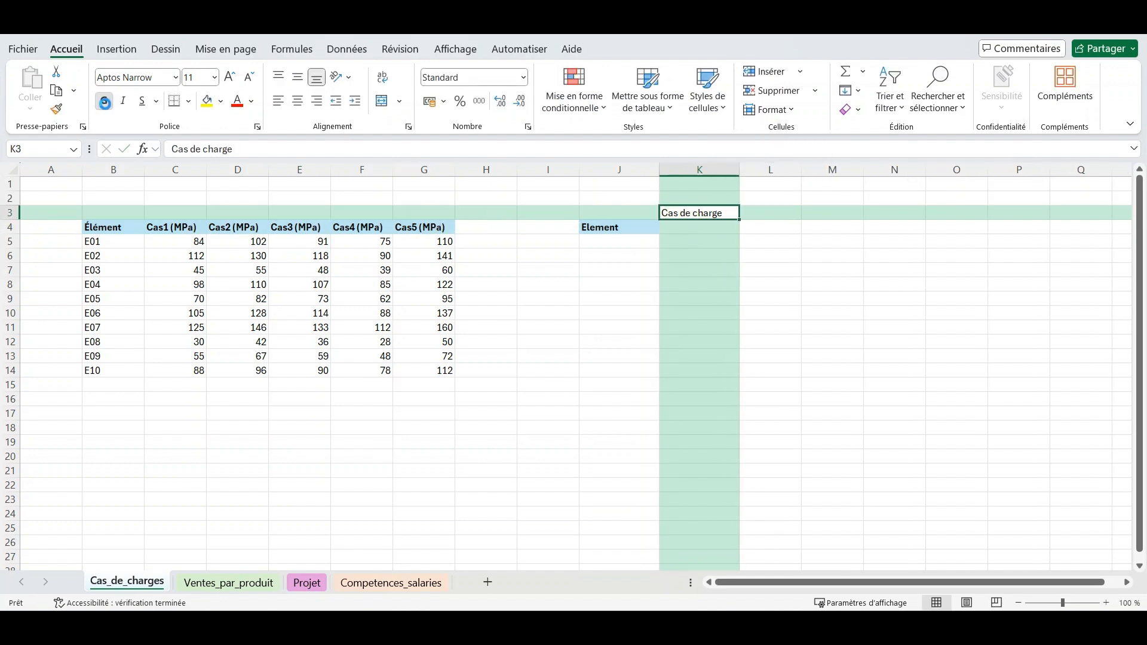
- Enter Cas2 (Mpa) as the load case in K4, under the Cas de charge label
click(639, 241)
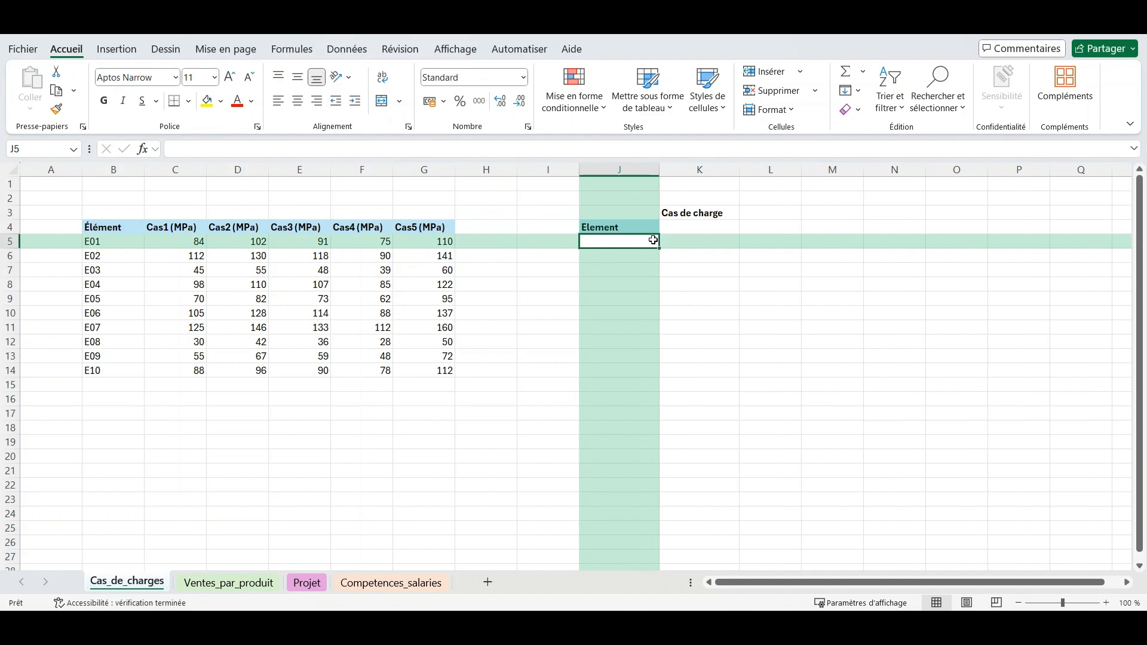
double_click(700, 229)
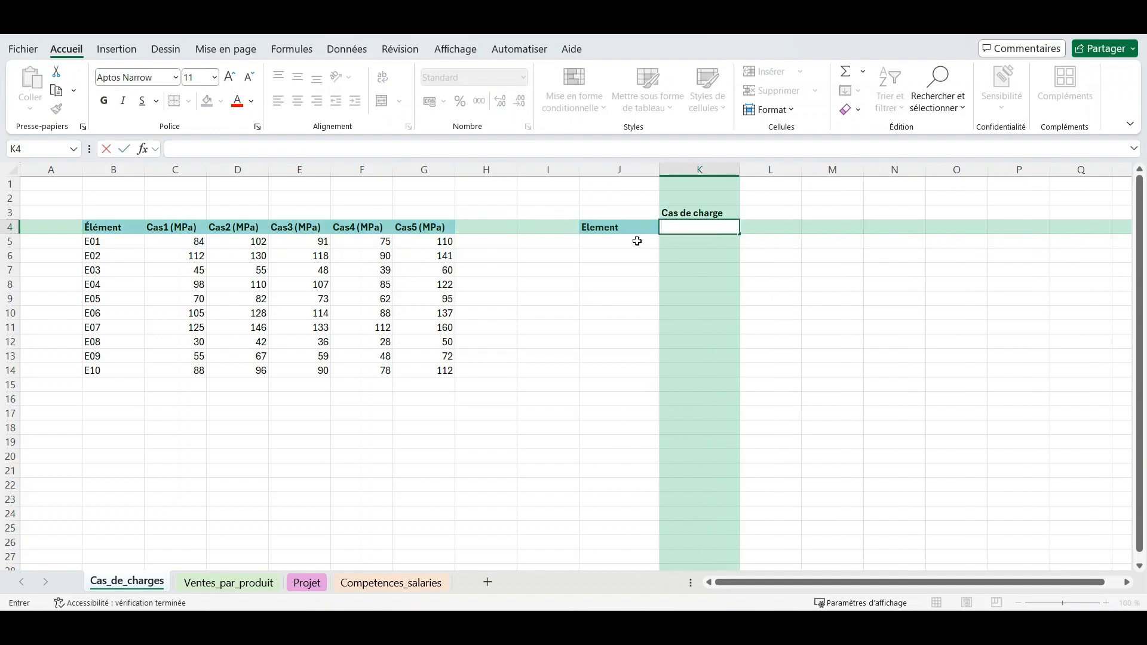
text(Cas2 (Mpa))
key(Return)
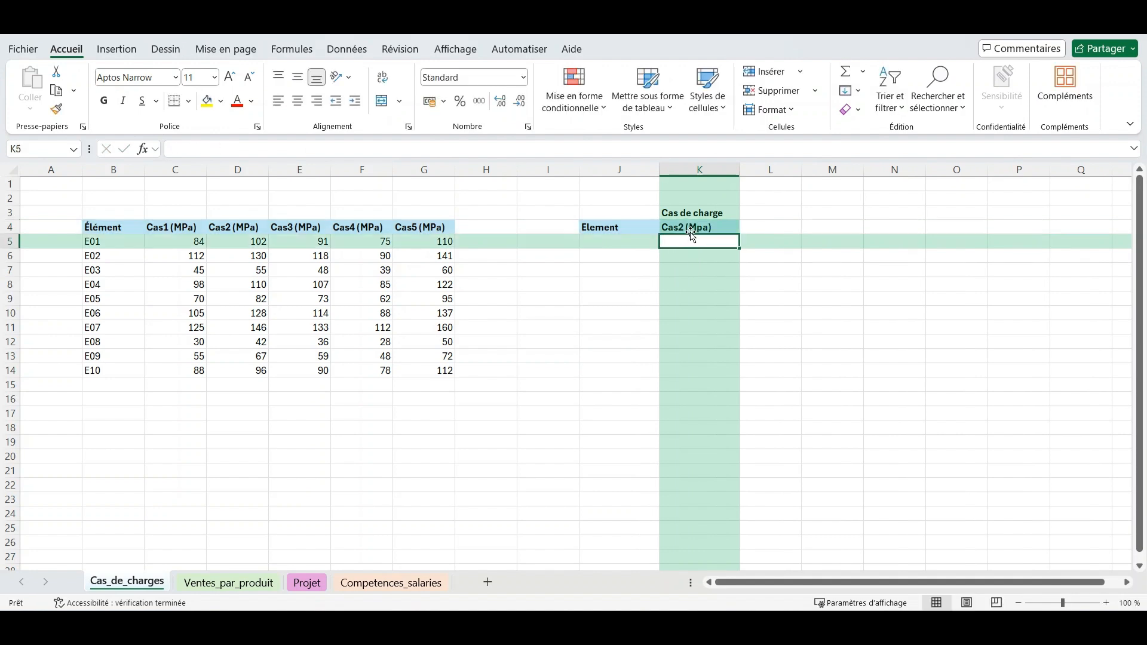
- Enter E09 as the lookup element in J5 and select K5 as the result cell
click(605, 243)
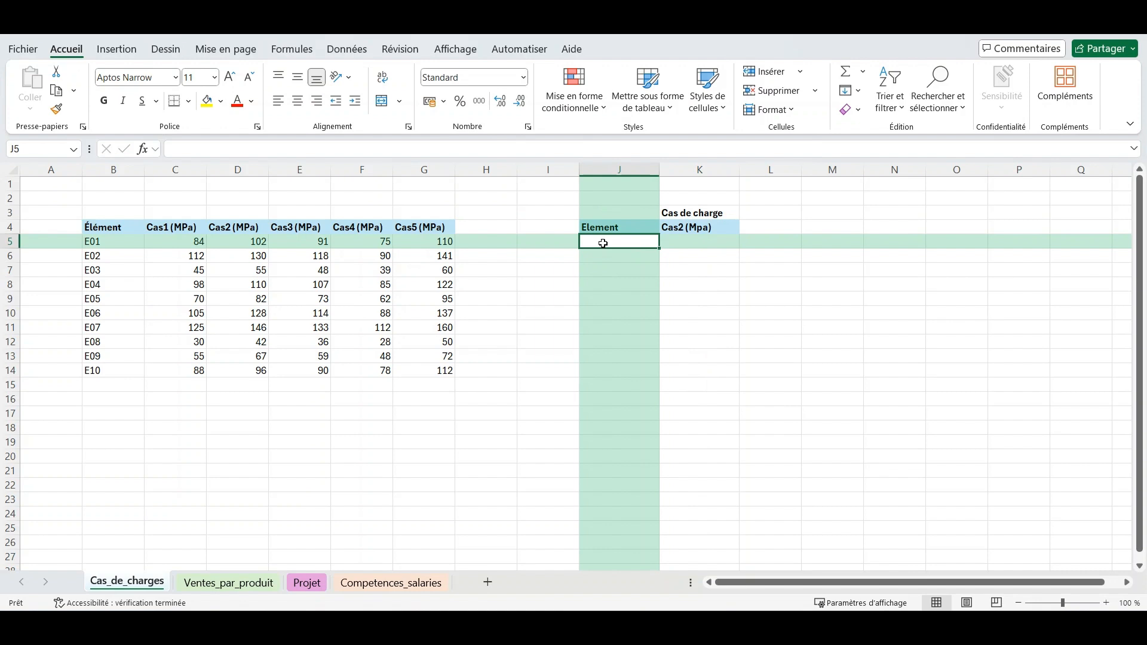
text(E09)
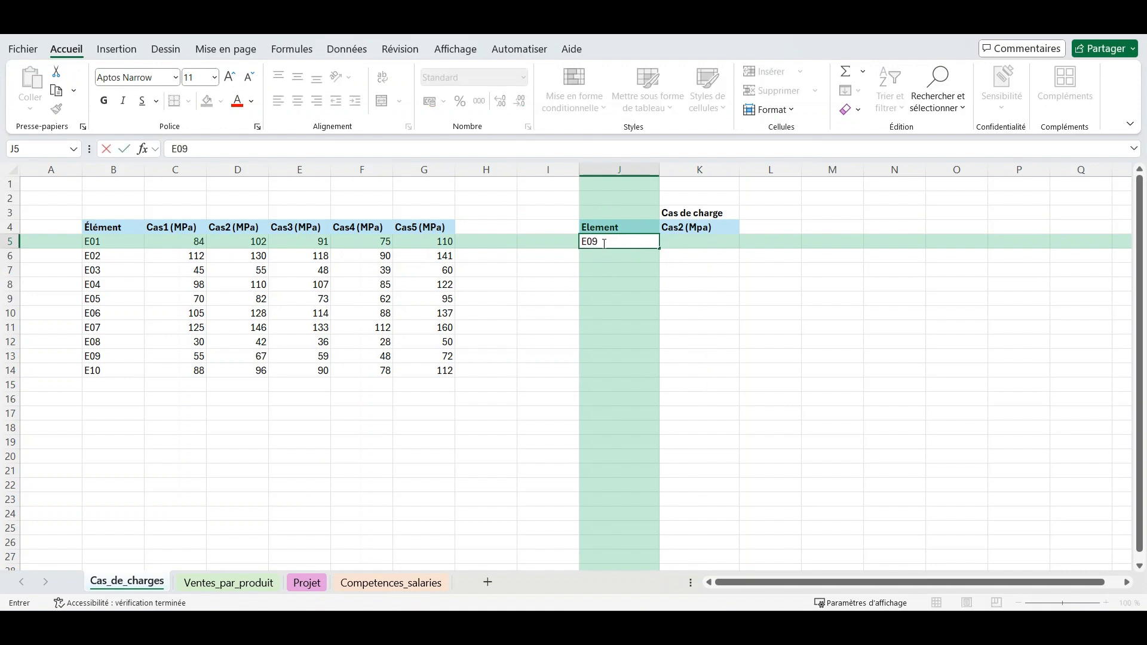
key(Return)
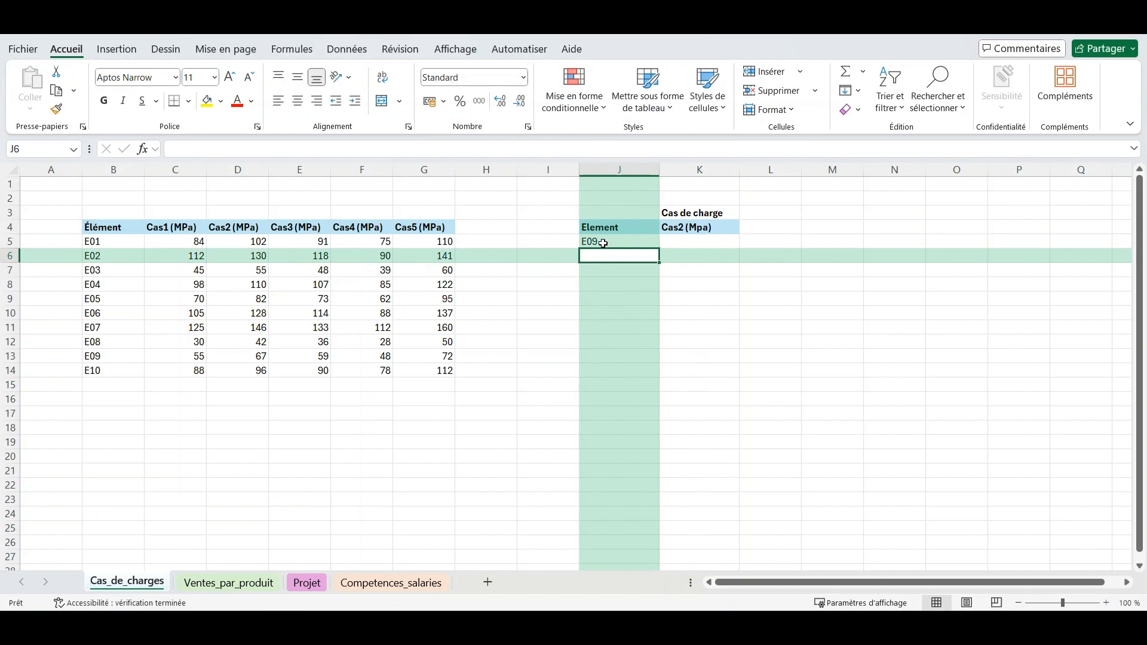
click(690, 239)
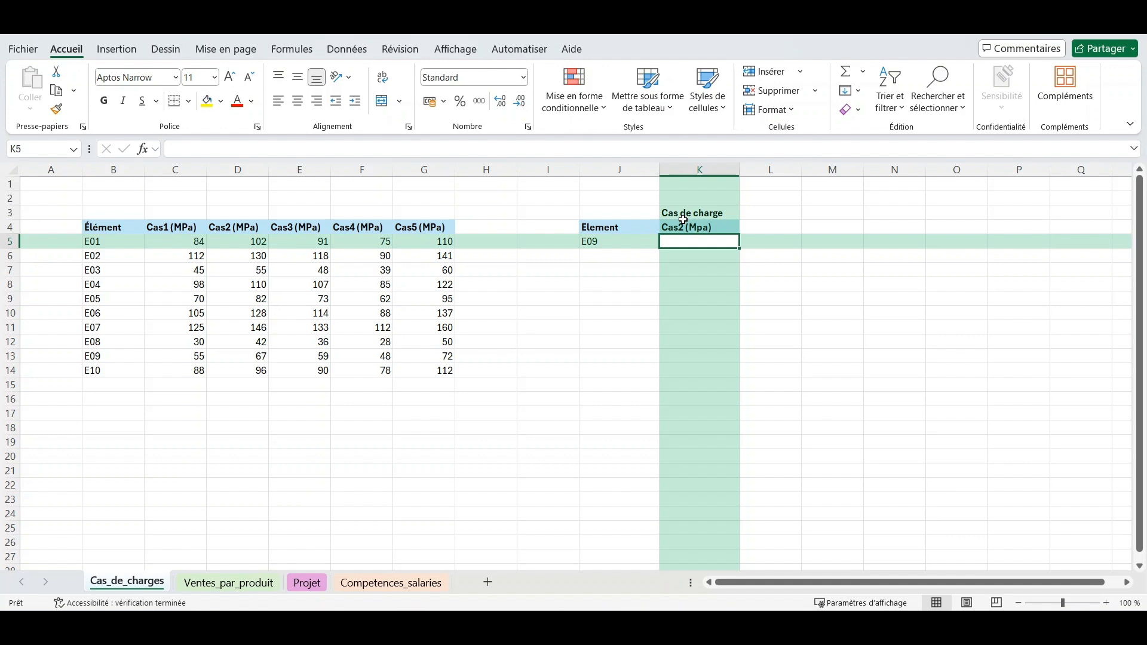
- Start a RECHERCHEX formula in K5 using the element in J5 as the lookup value
scroll(683, 220, up, 2)
text(=)
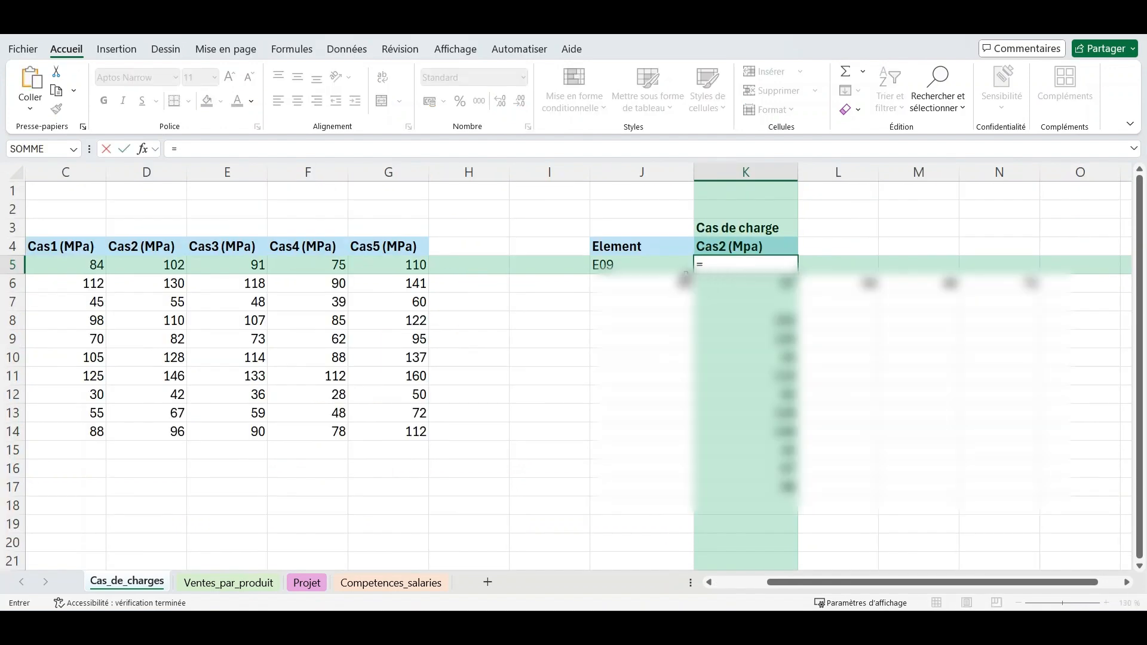
text(REC)
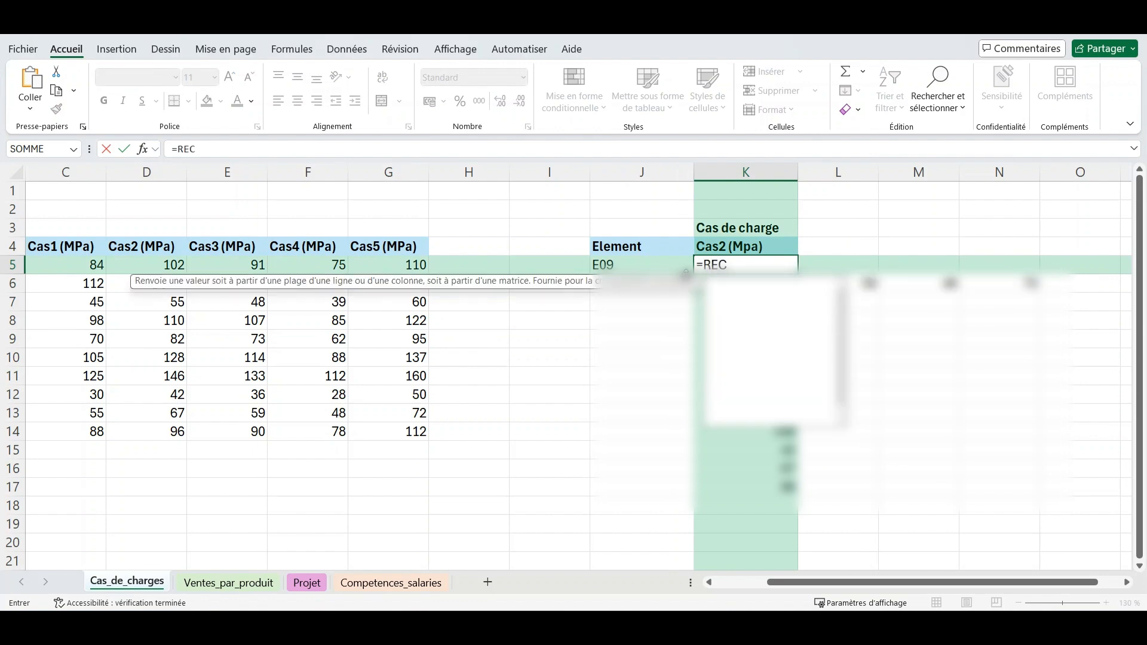
text(HER)
key(Down)
key(Down)
key(Down)
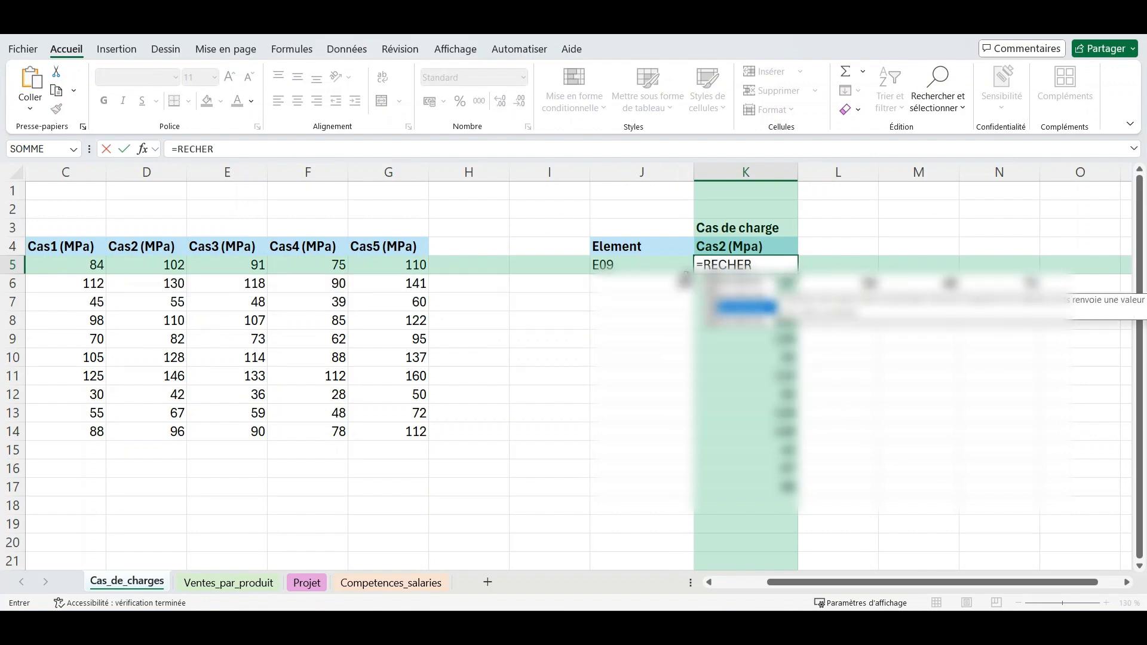
key(Tab)
scroll(803, 279, left, 2)
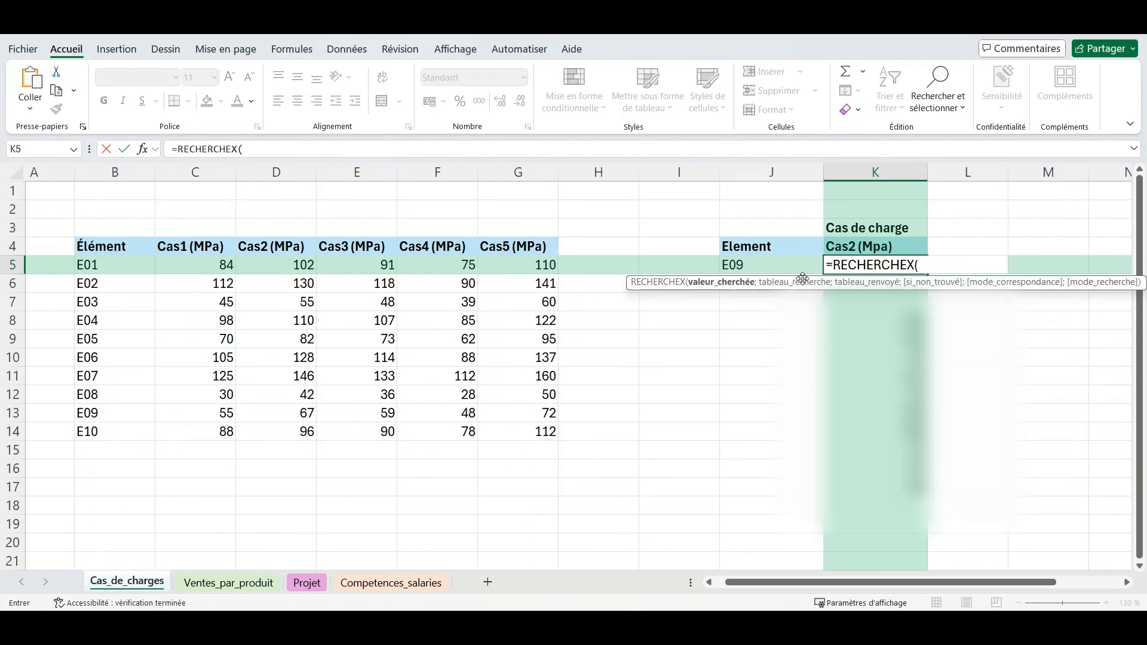
click(755, 264)
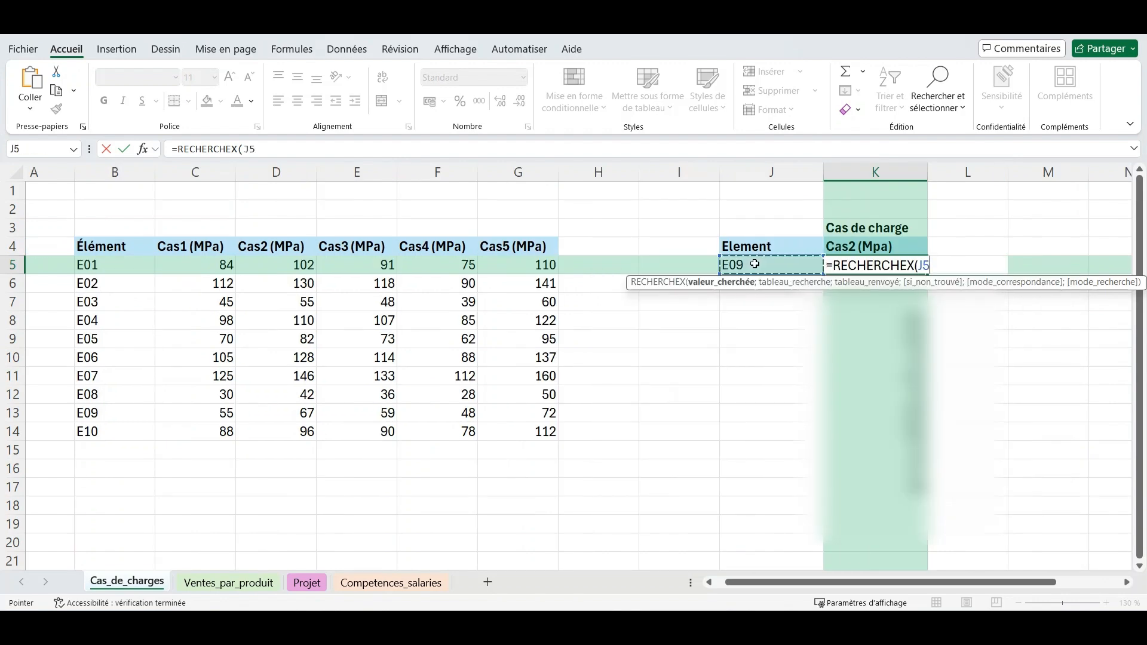
text(;)
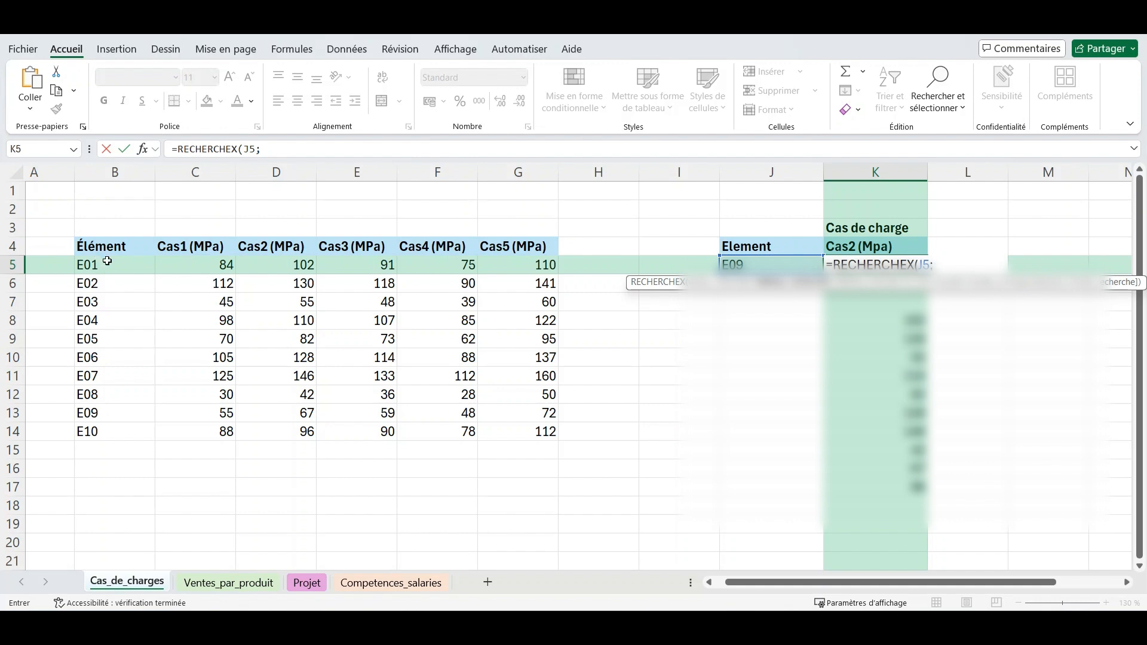
- Complete the K5 formula with B4:B14 as the lookup array and B4:G14 as the return array
drag(122, 247, 121, 435)
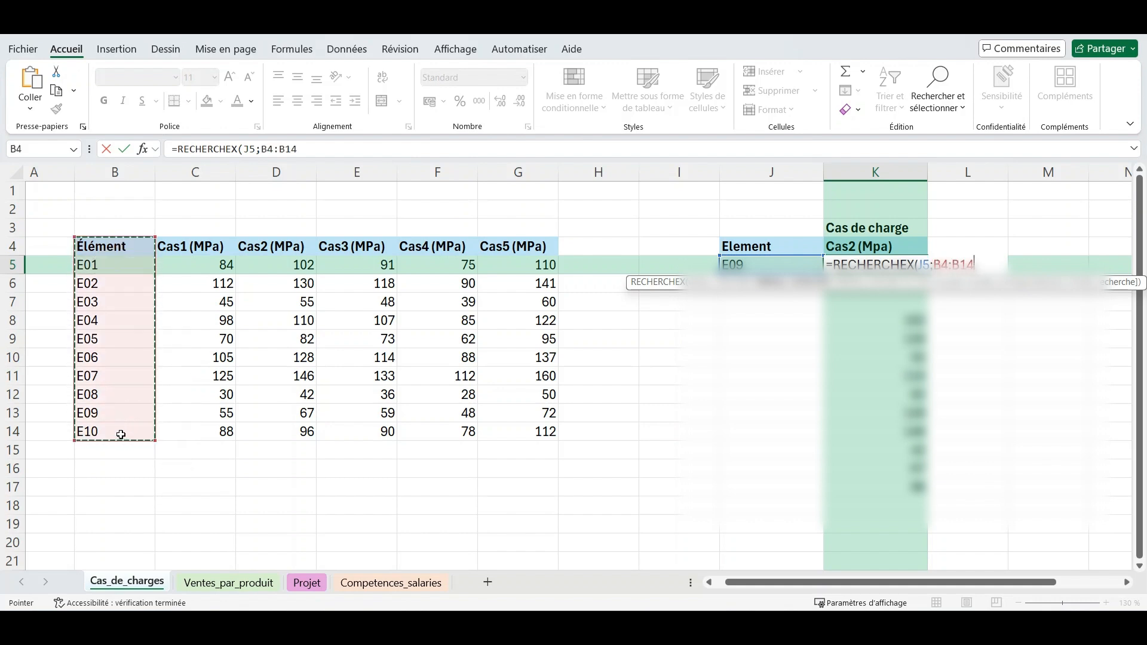
text(;)
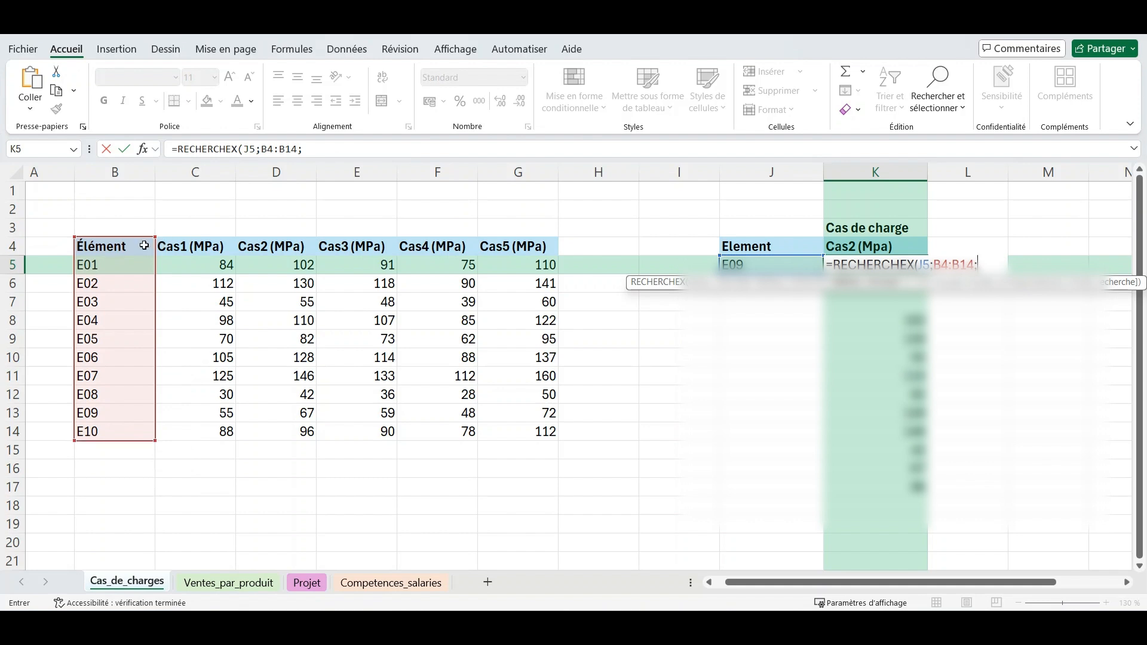
drag(112, 246, 514, 414)
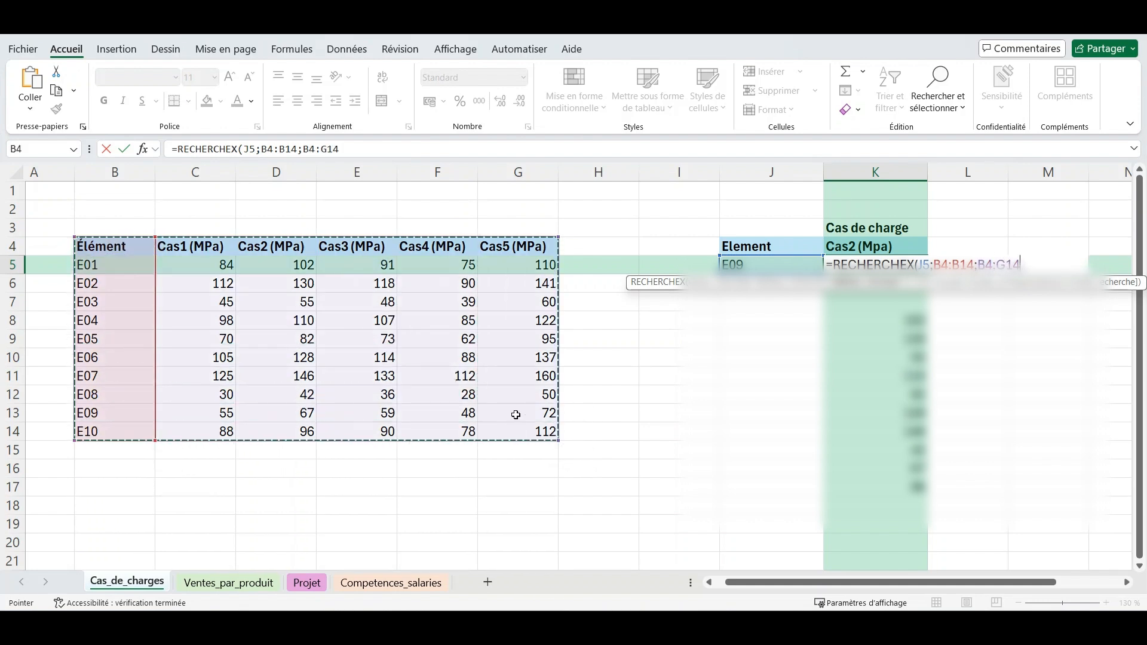
text())
key(Return)
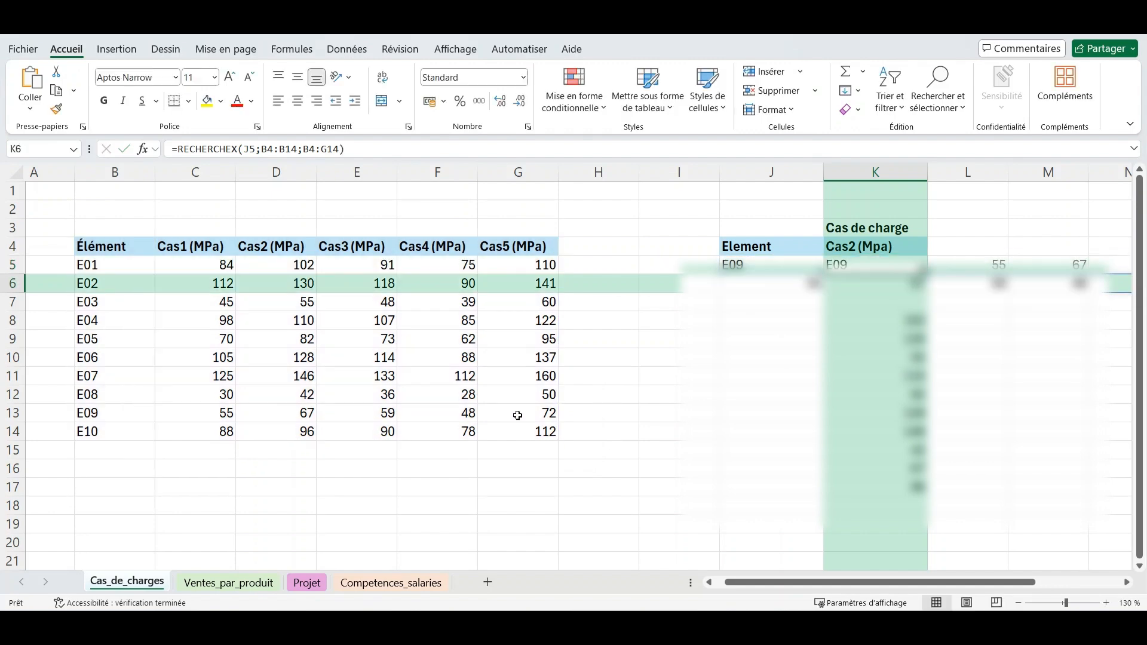
- Append a space and a second RECHERCHEX to the K5 formula, with the load case in K4 as its lookup value
click(876, 274)
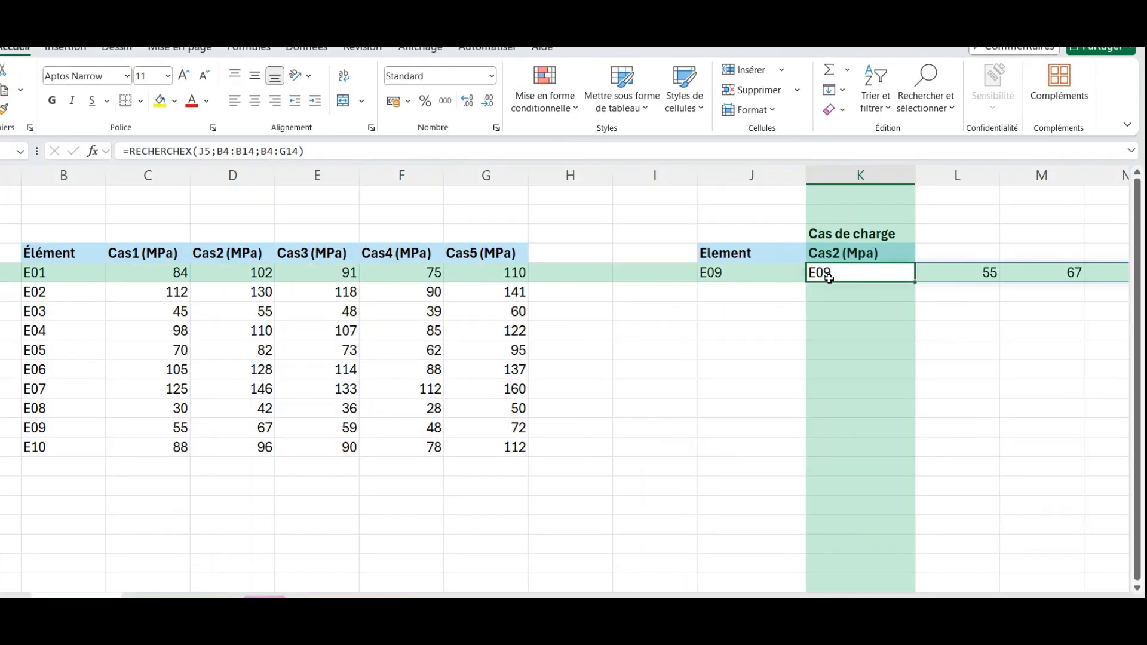
click(338, 157)
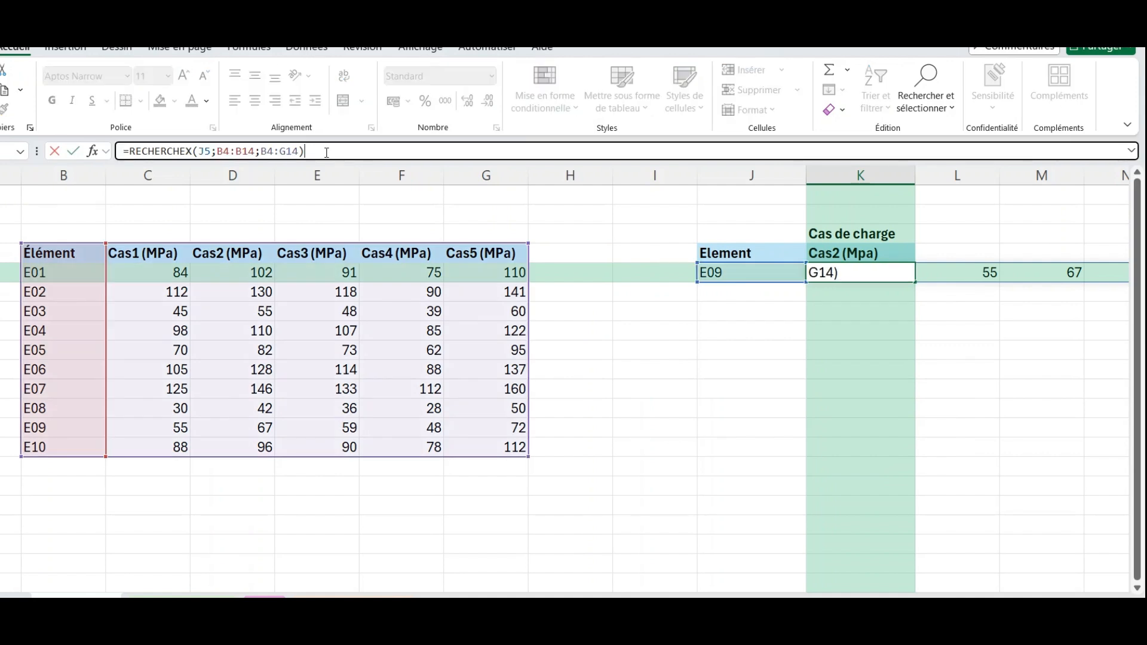
text(RECHER)
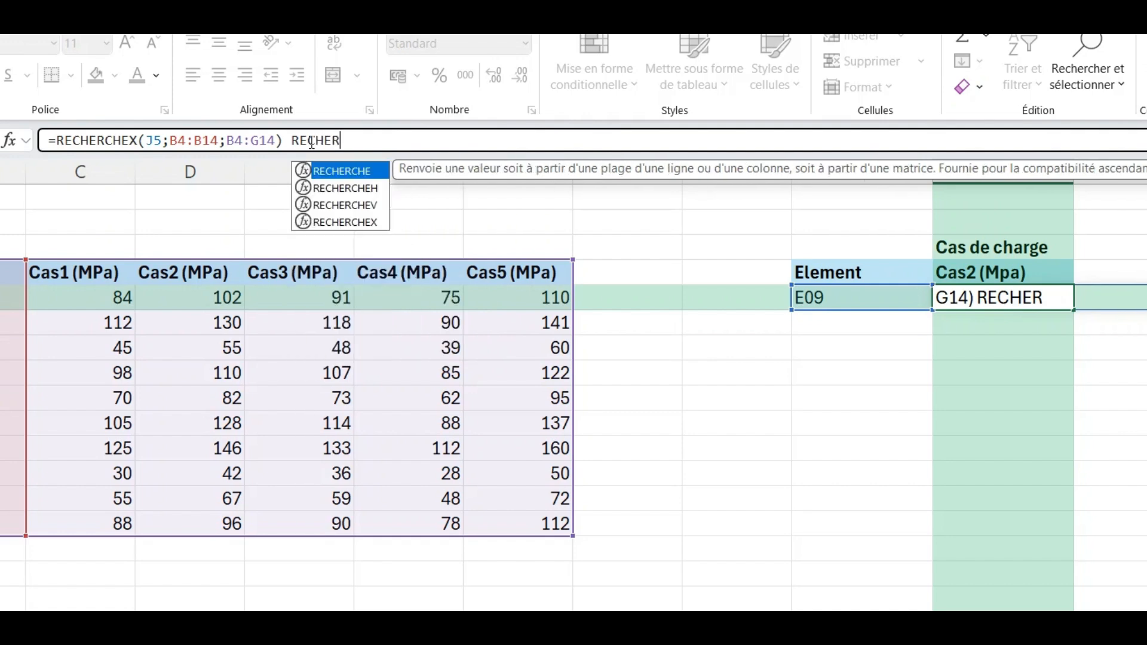
key(Down)
key(Down)
key(Down)
text(R)
key(Tab)
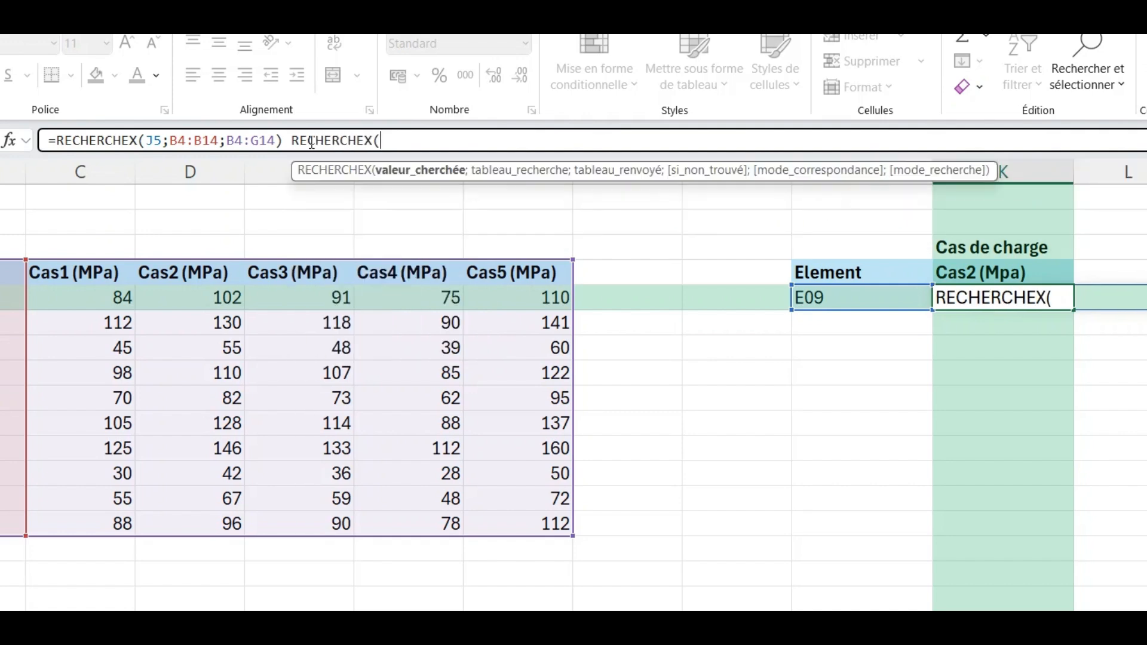
click(1006, 272)
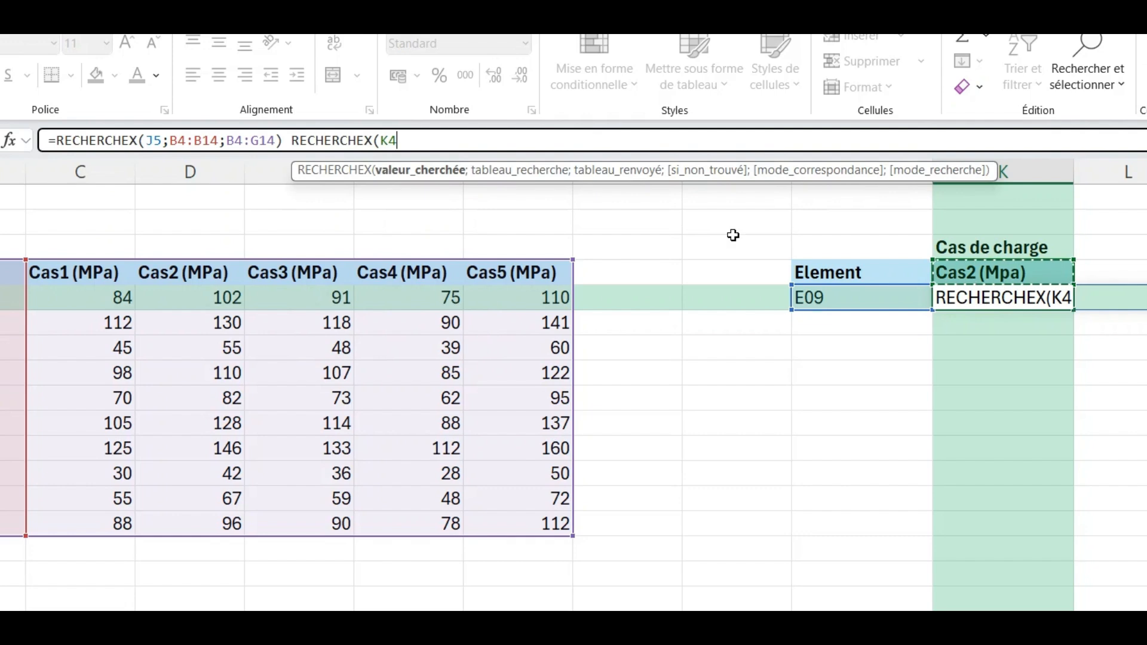
text(;)
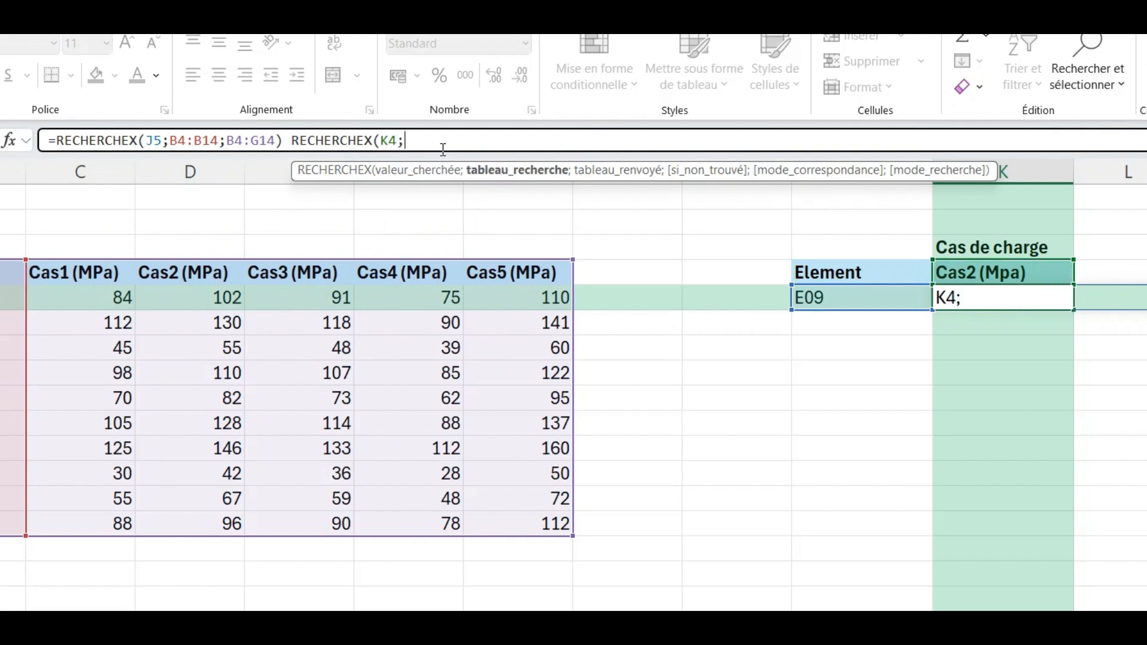
- Complete the second RECHERCHEX in K5 with lookup array B4:G4 and return array B4:G14, and reselect the result cell
drag(43, 252, 498, 248)
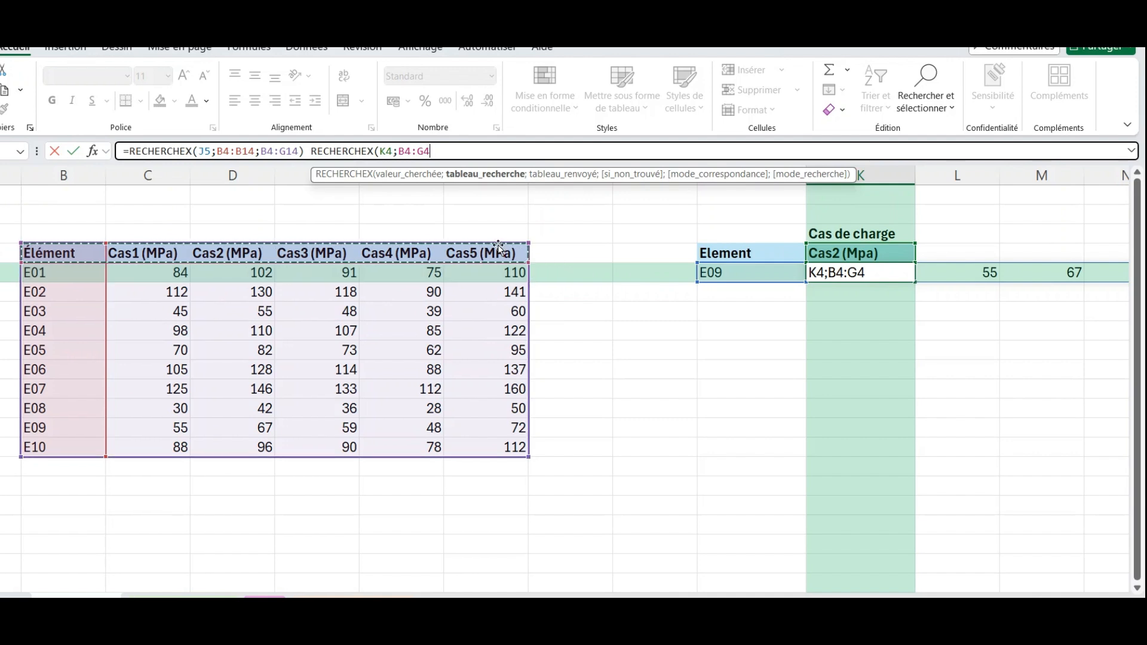
text(;)
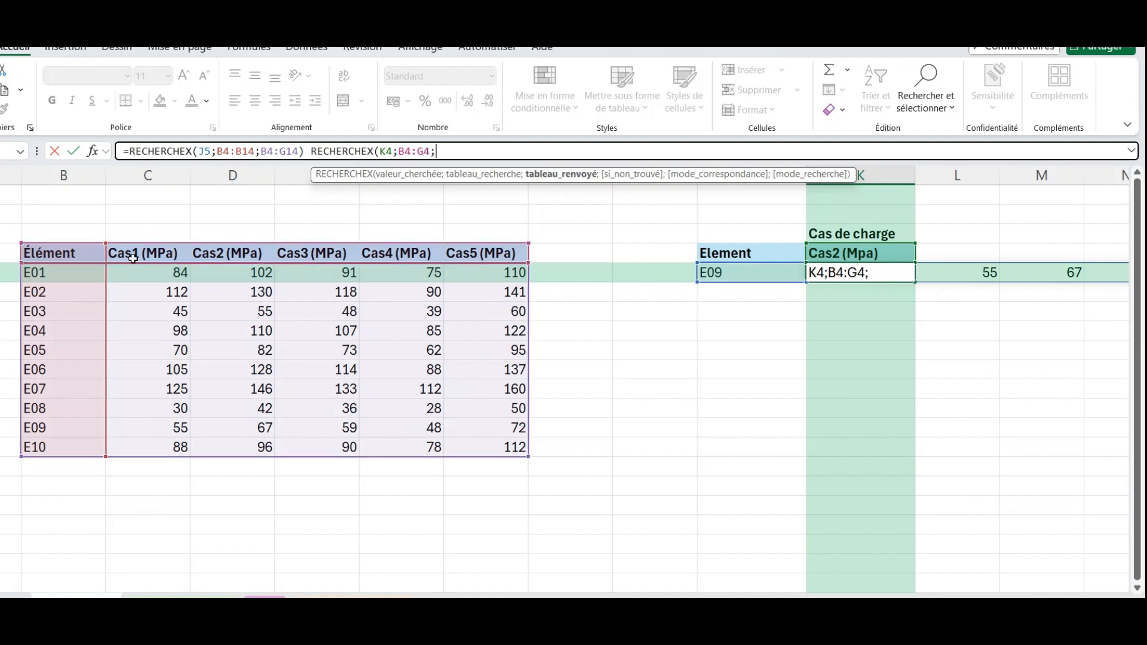
drag(60, 251, 497, 446)
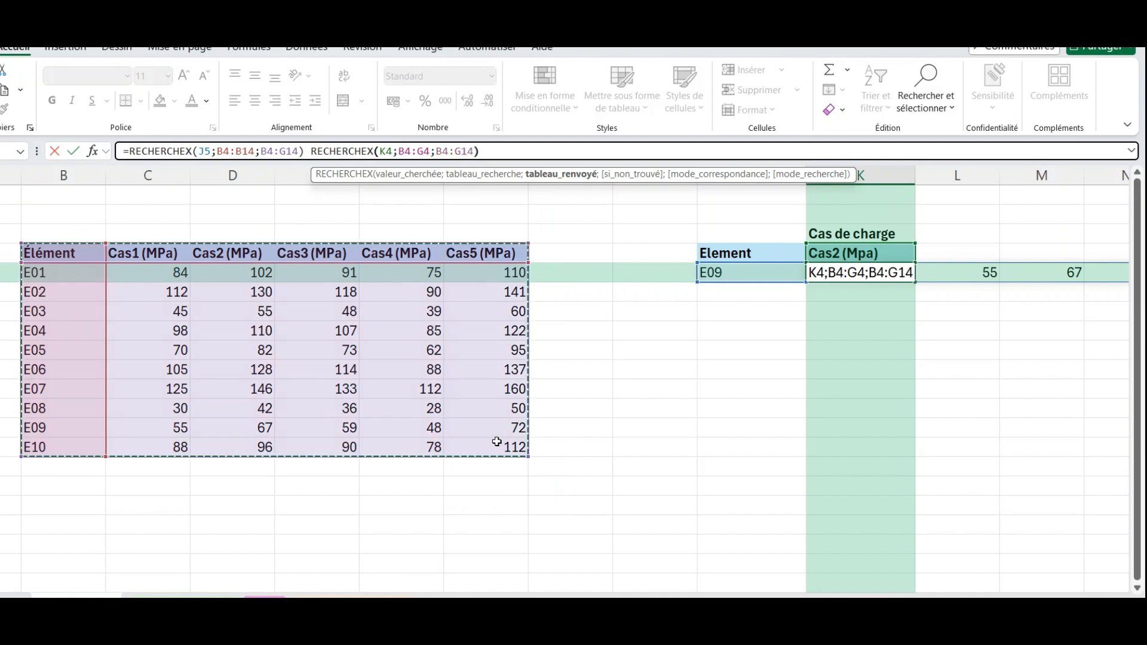
key(Return)
click(844, 276)
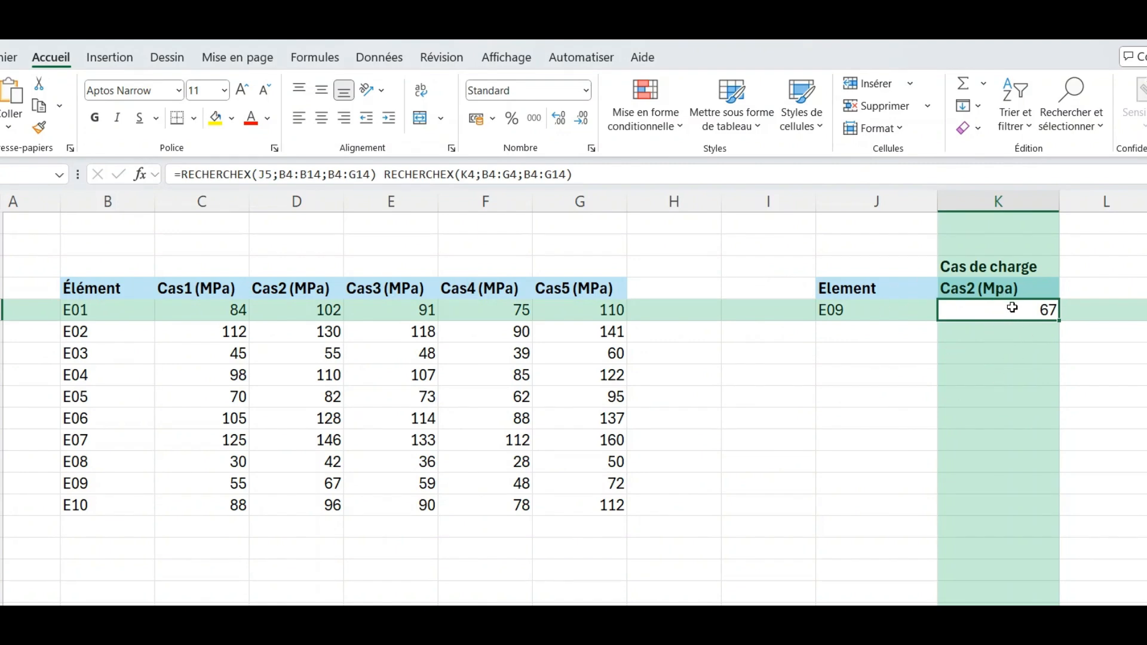
- Set the lookup element in J5 to E10 and compare the K5 result with the E10 Cas2 cell in the table
click(865, 317)
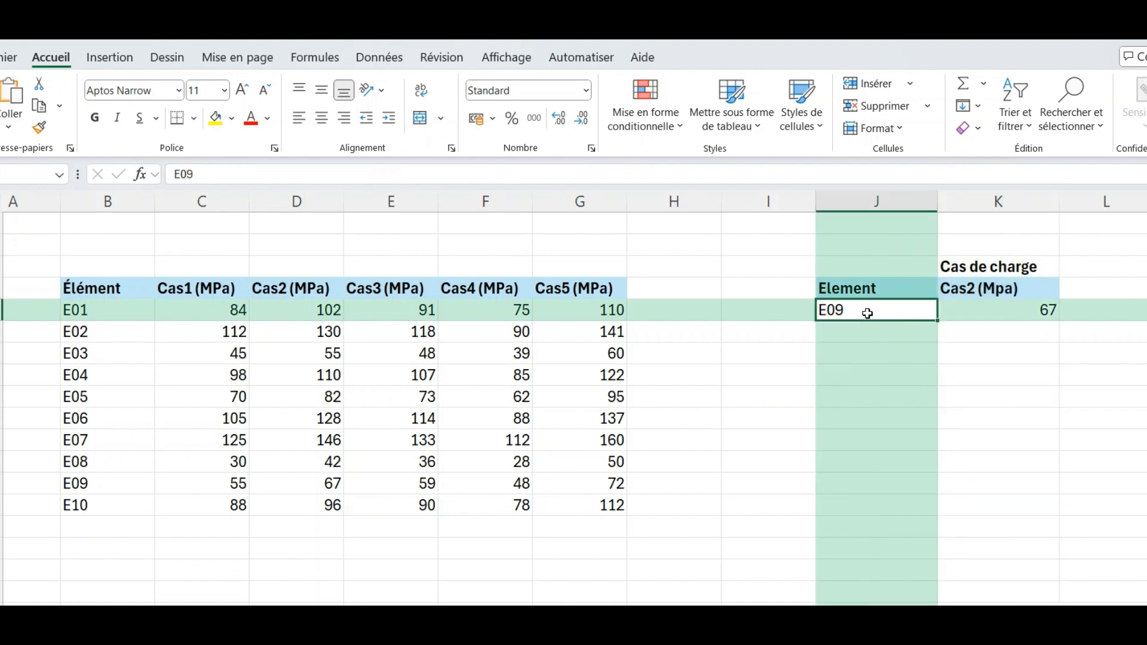
double_click(867, 314)
text(1)
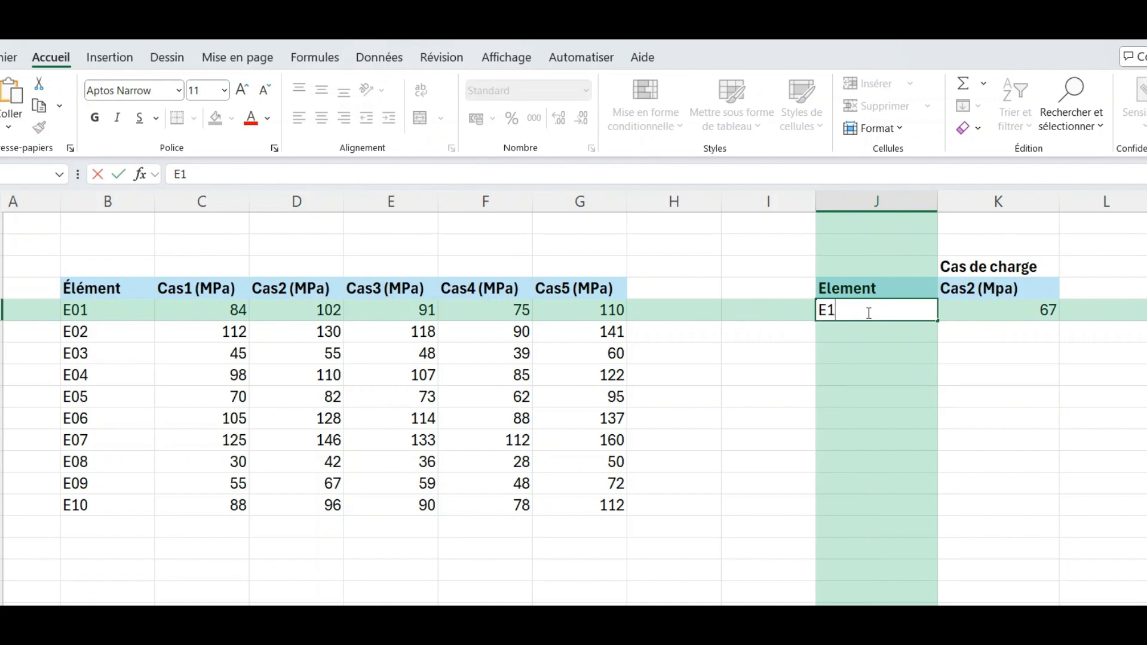
text(0)
key(Return)
click(999, 313)
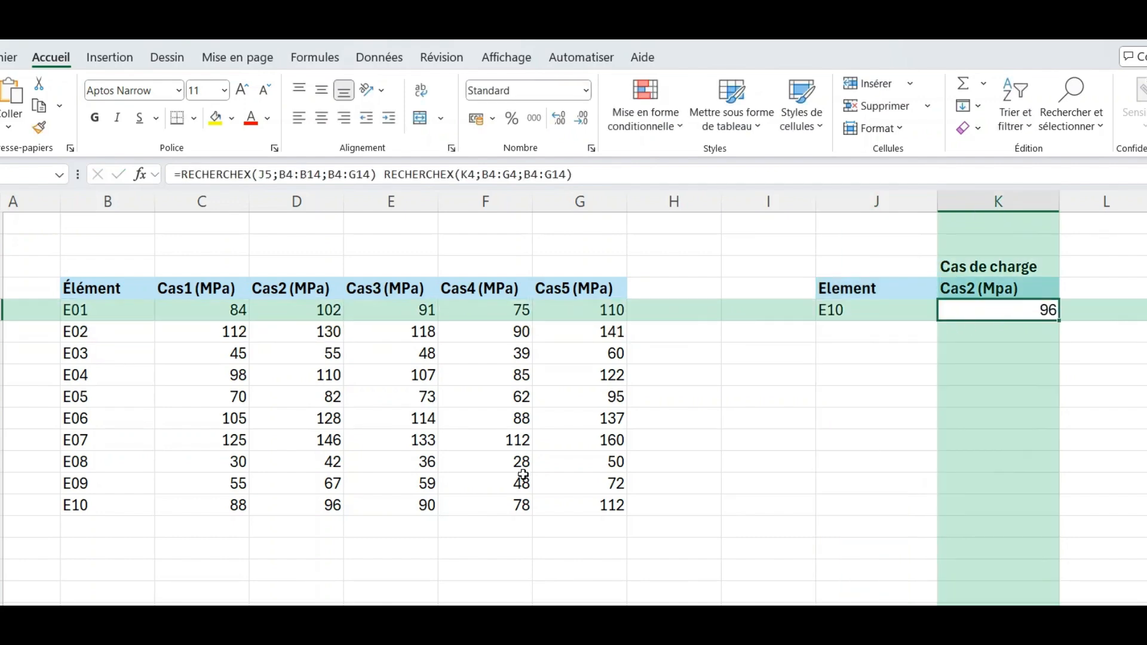
click(328, 506)
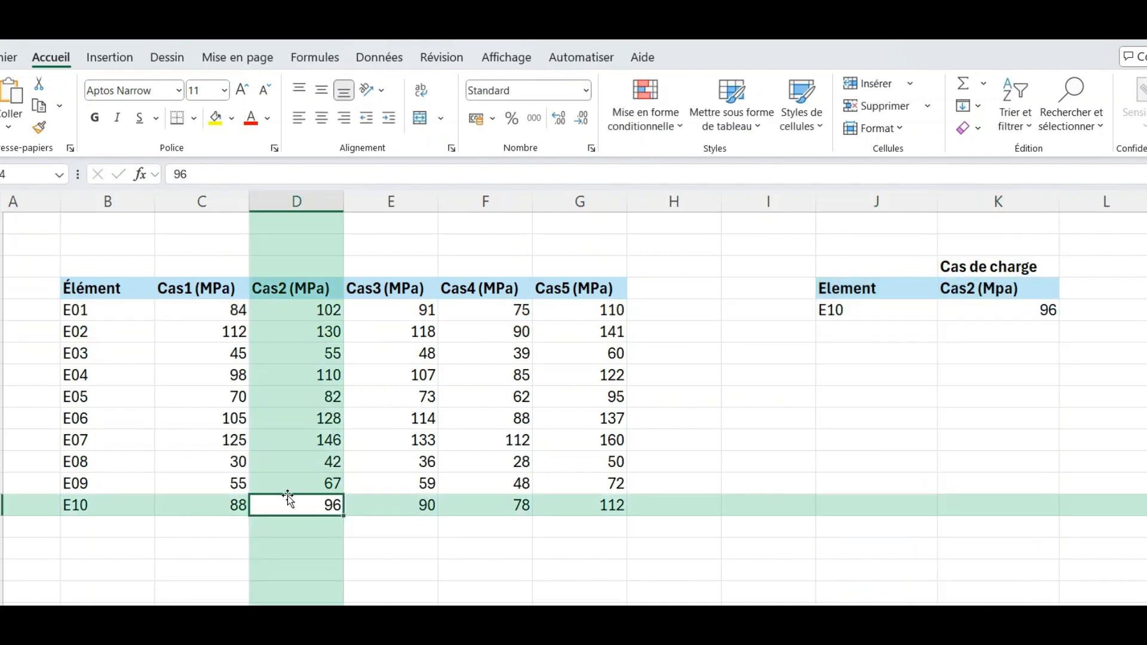
- Set the lookup element in J5 to E04 and compare the K5 result with the E04 Cas2 cell in the table
click(870, 314)
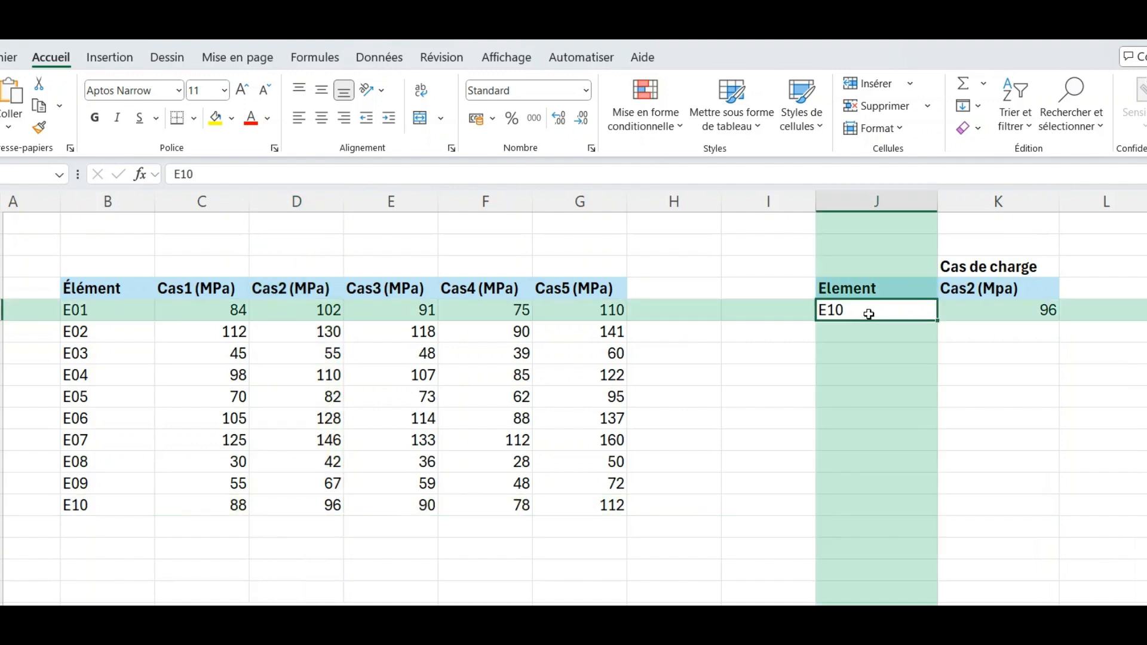
text(E0)
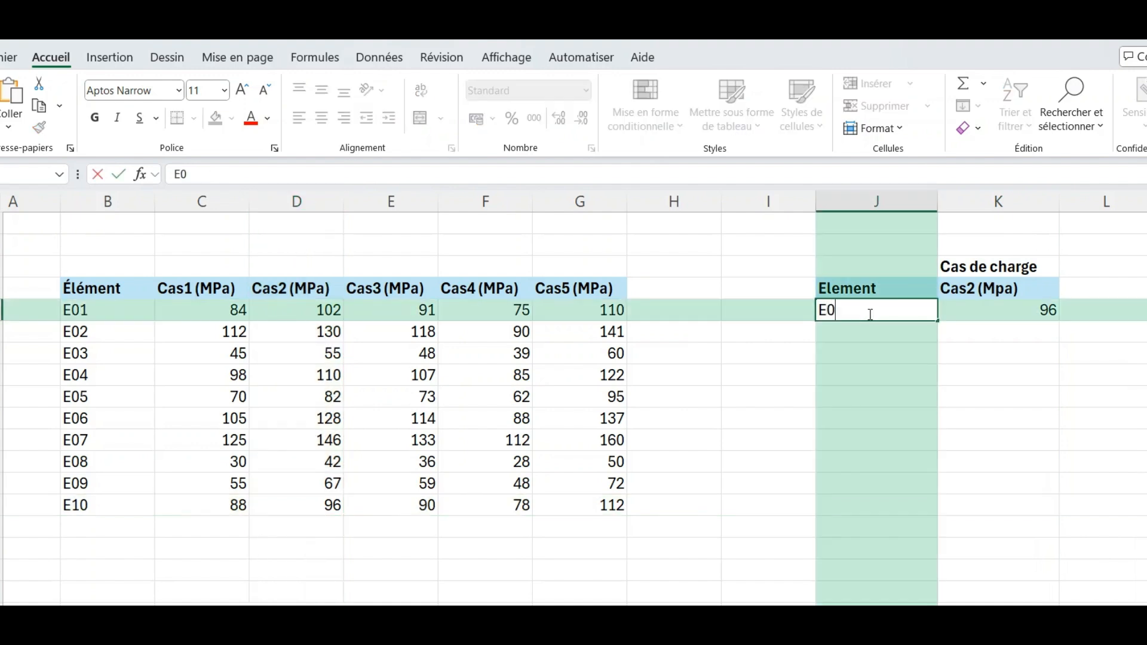
text(4)
key(Return)
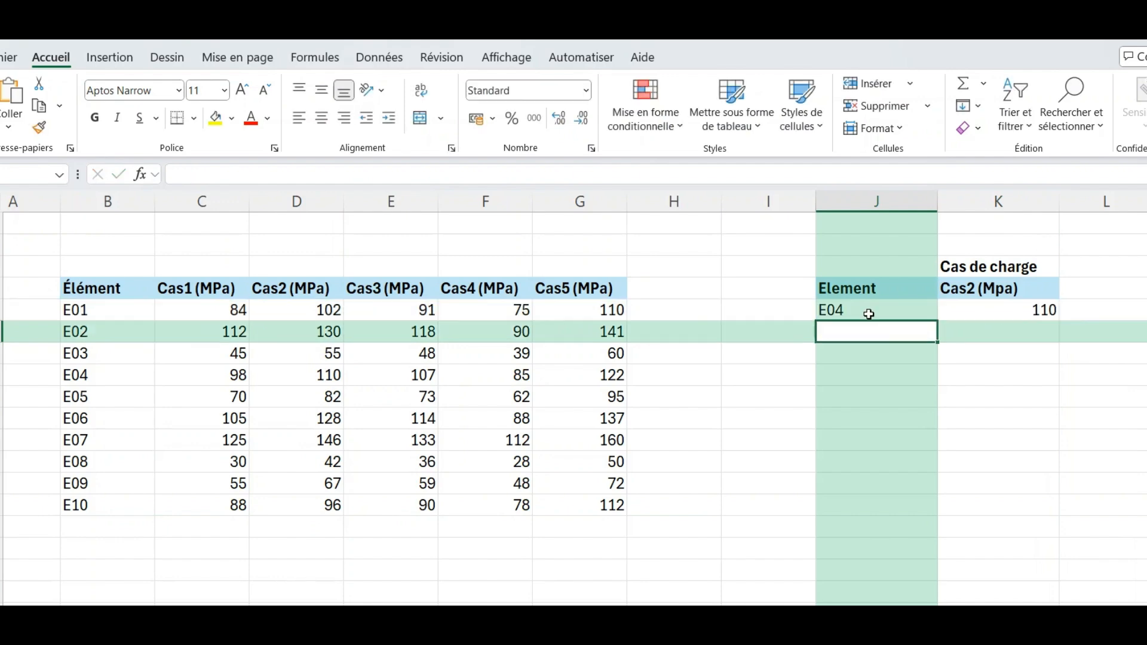
click(979, 305)
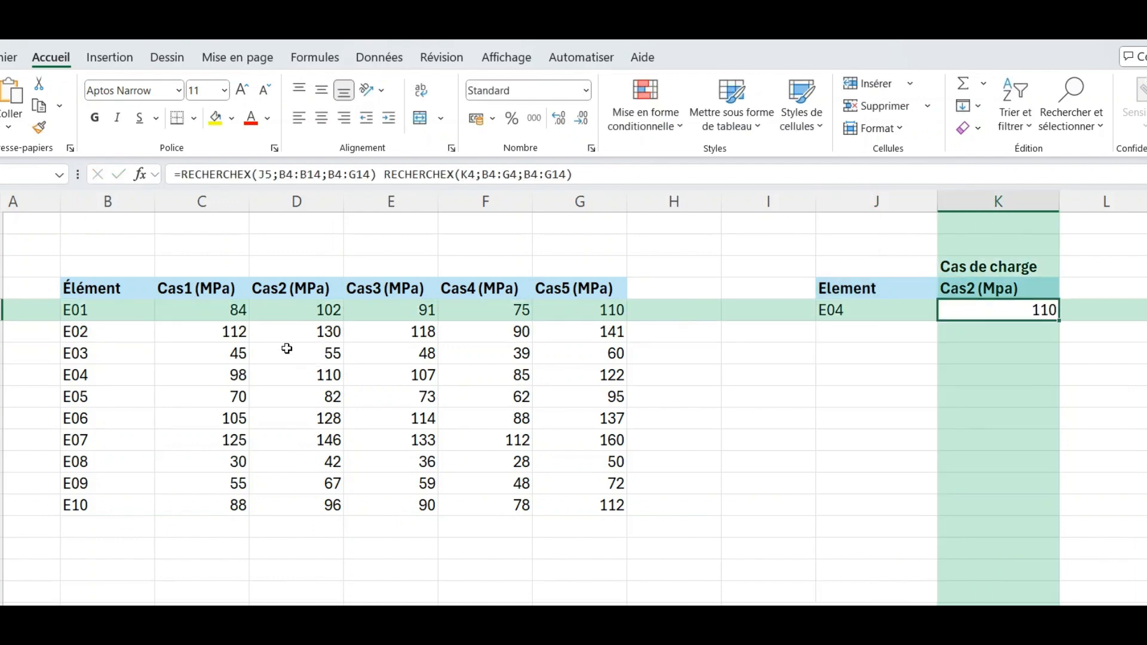
click(329, 373)
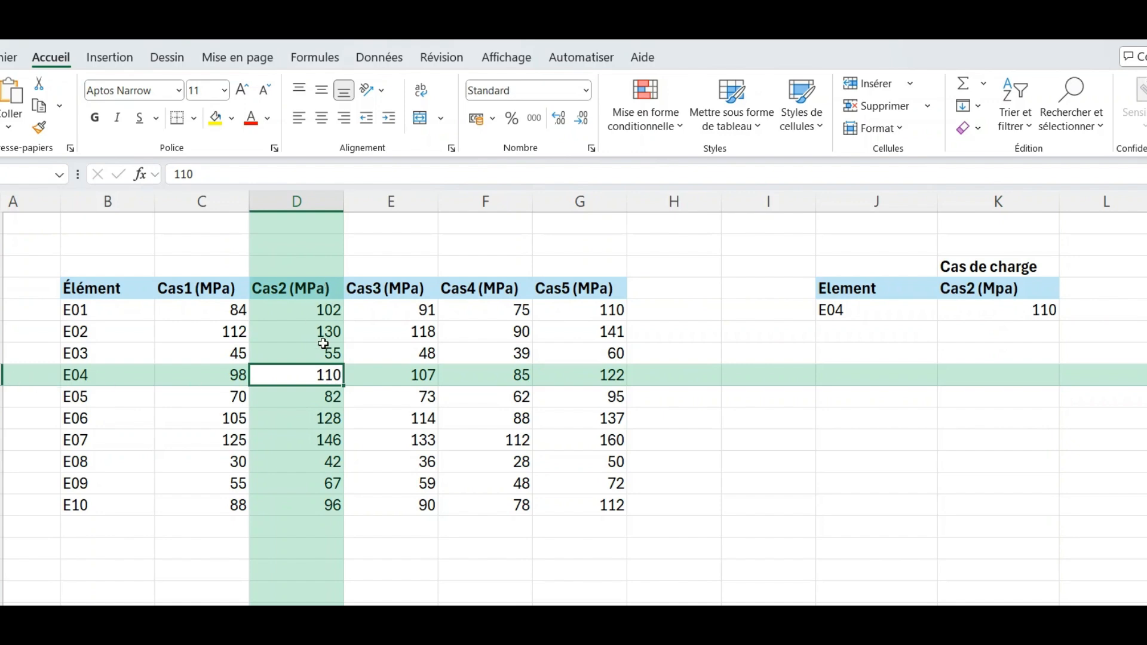
- Change the load case in K4 to Cas4 (Mpa), check the K5 result against the table, and reselect K5
double_click(992, 310)
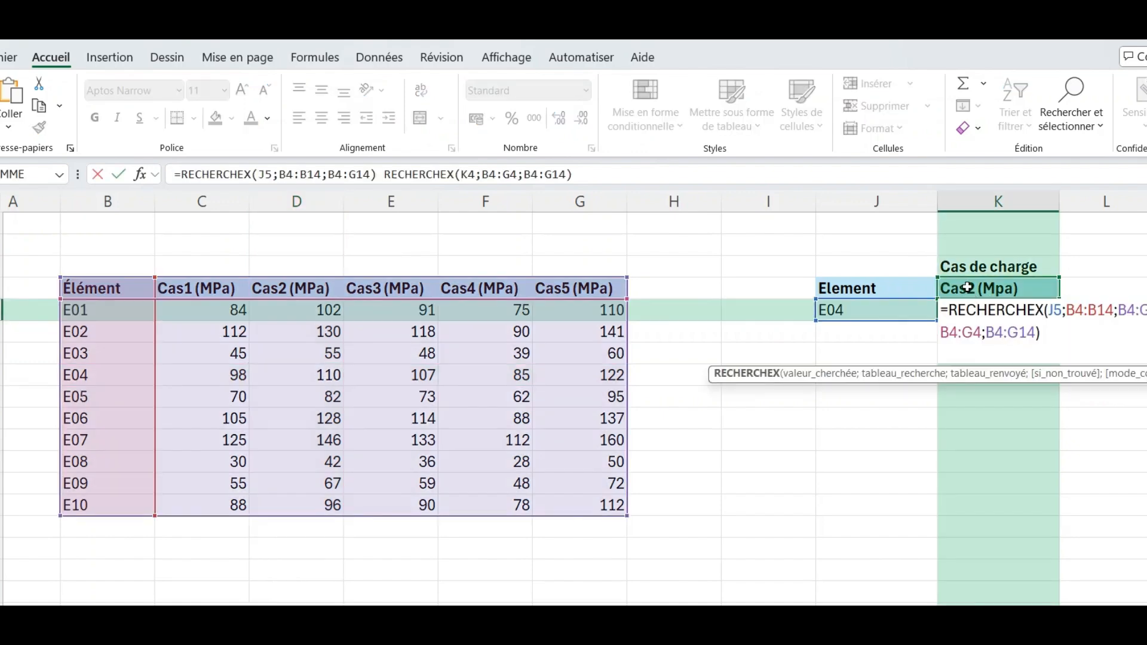
double_click(967, 290)
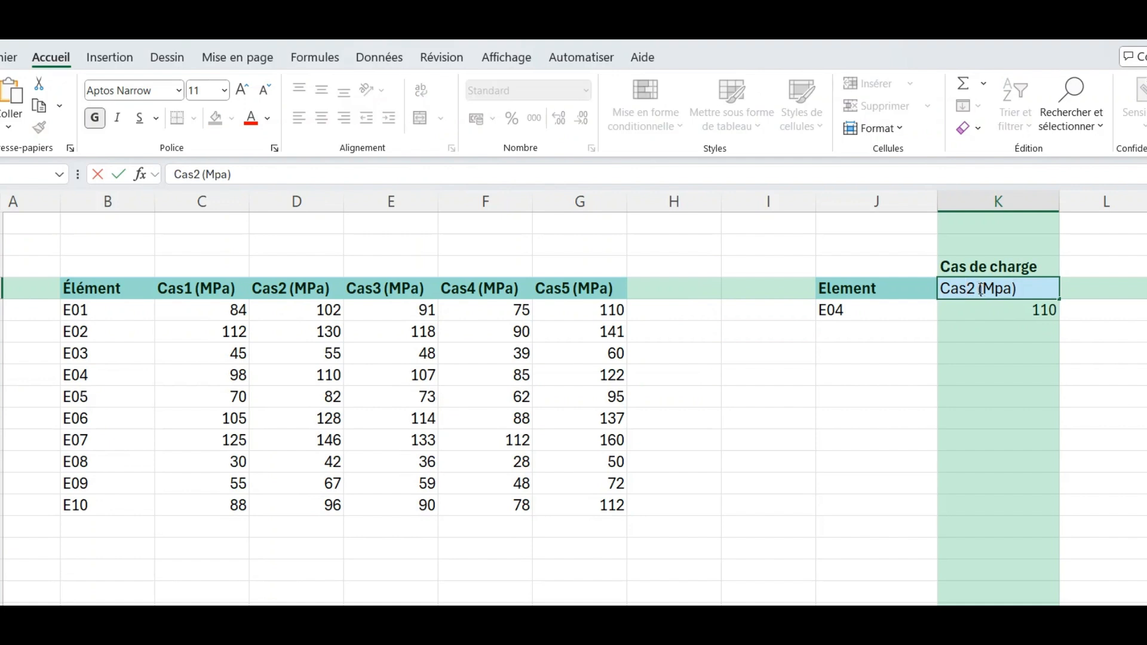
key(BackSpace)
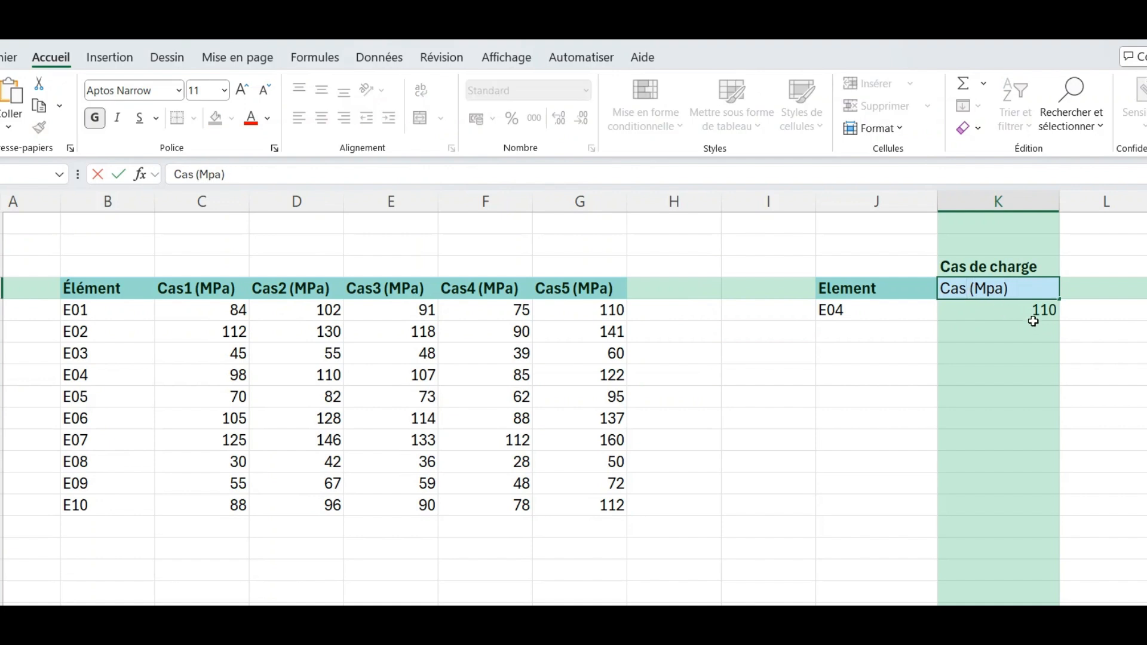
text(4)
key(Return)
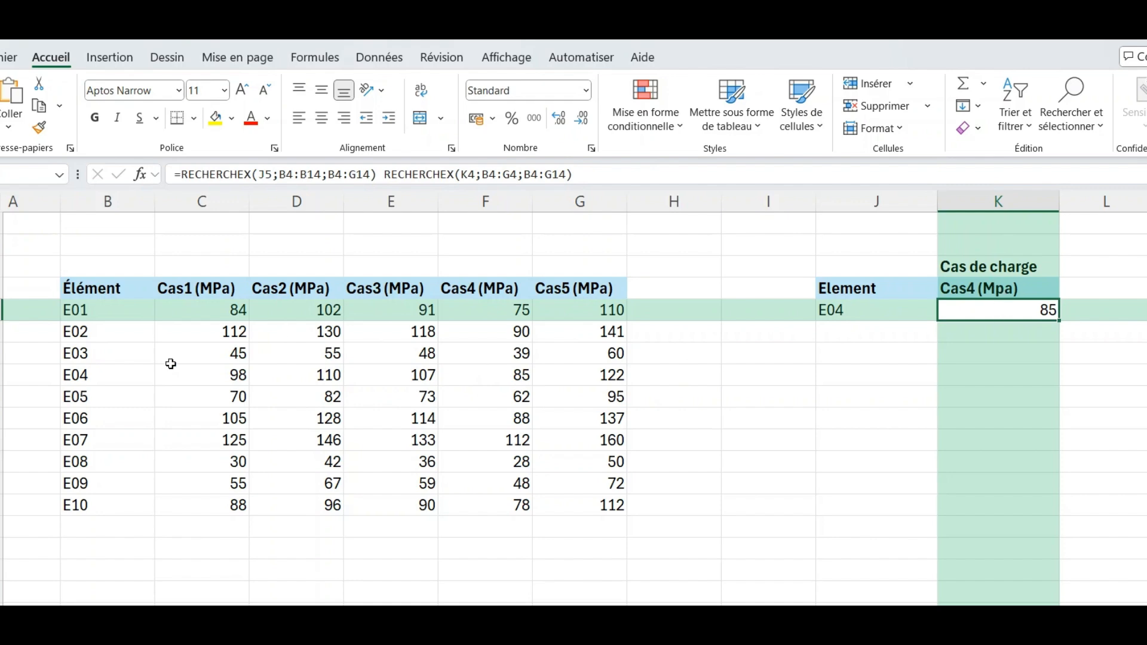
click(525, 384)
click(1102, 416)
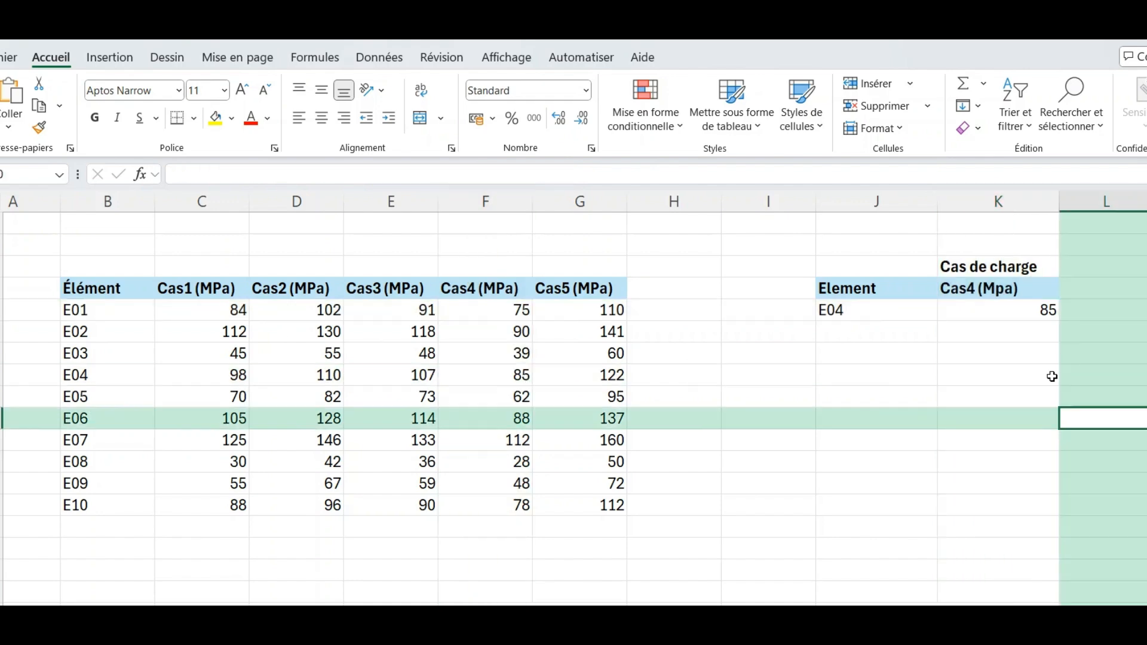
click(1014, 312)
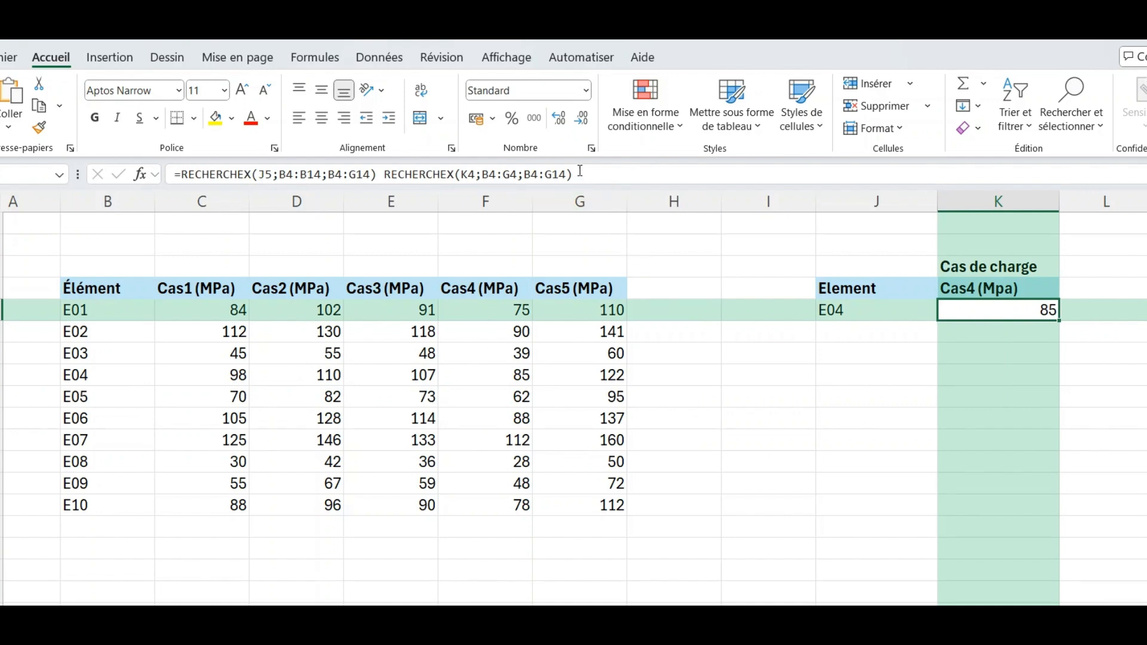
- Move the second RECHERCHEX in K5 inside the first as its return array, giving =RECHERCHEX(J5;B4:B14;RECHERCHEX(K4;B4:G4;B4:G14)), and reselect K5
drag(580, 171, 387, 170)
key(ctrl+c)
key(BackSpace)
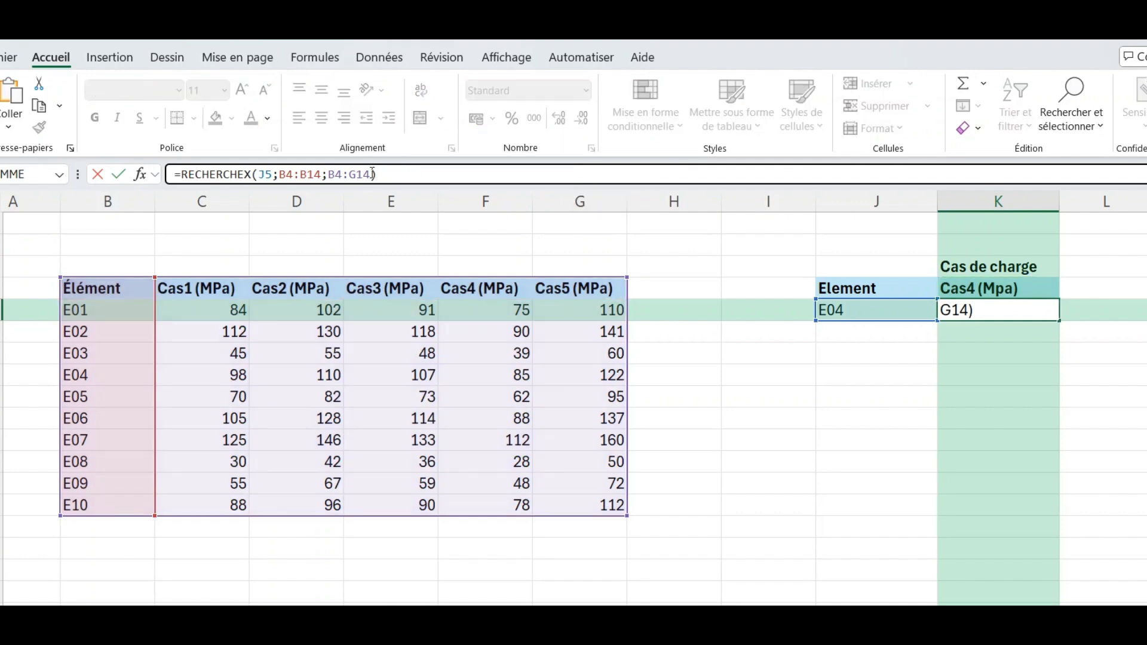
drag(373, 173, 335, 175)
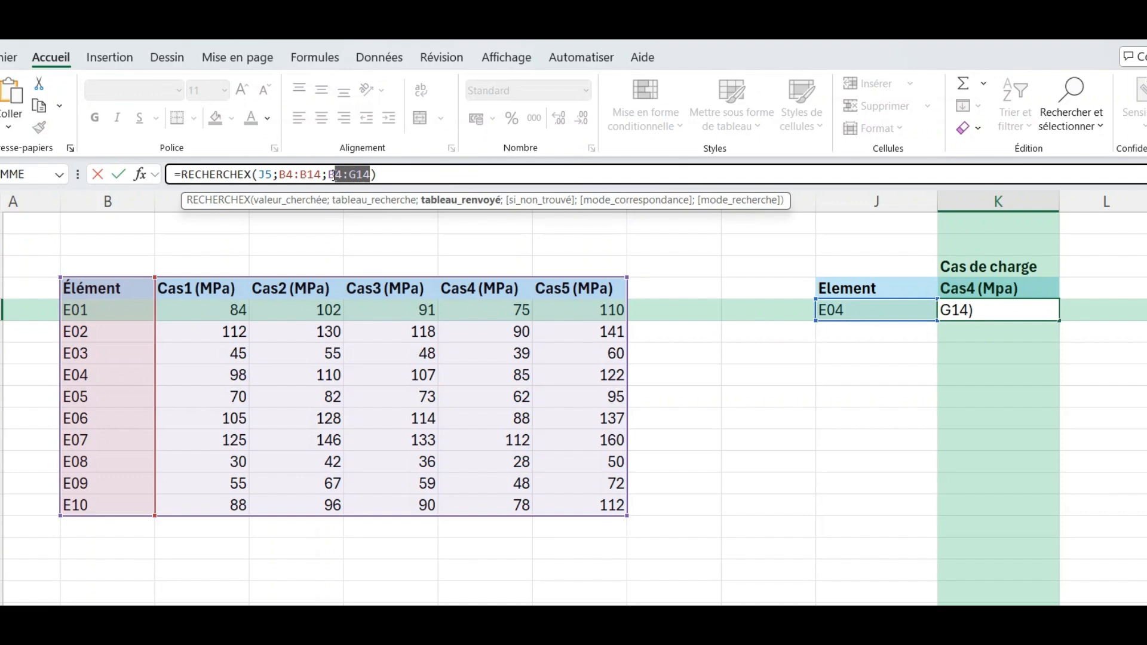
key(BackSpace)
key(ctrl+v)
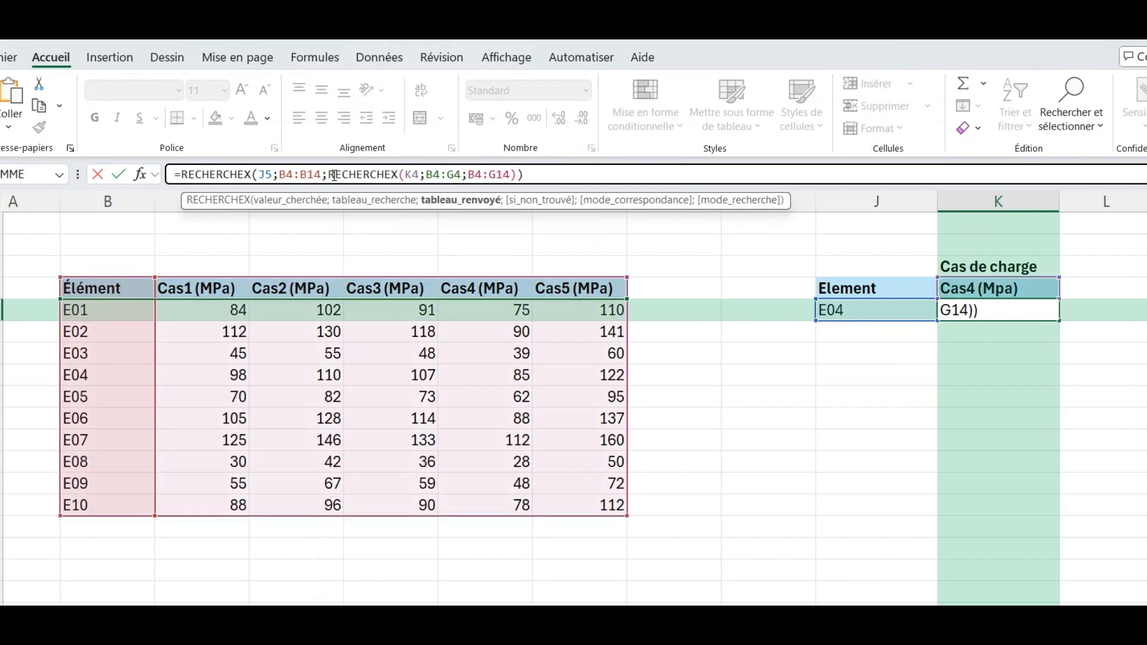
key(Return)
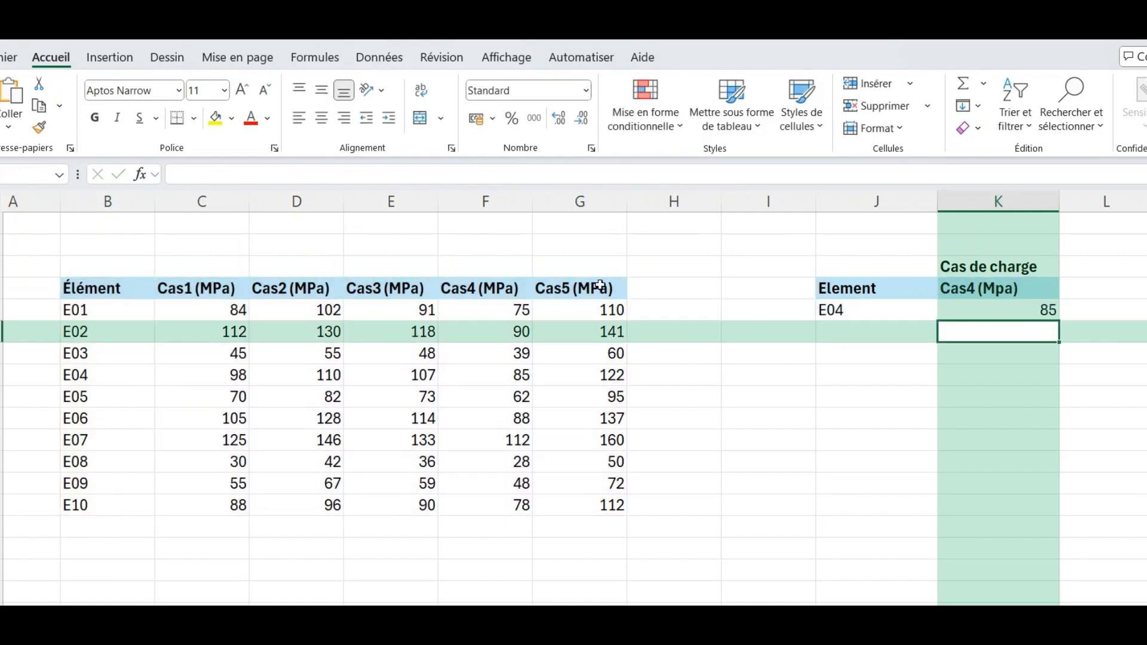
click(975, 312)
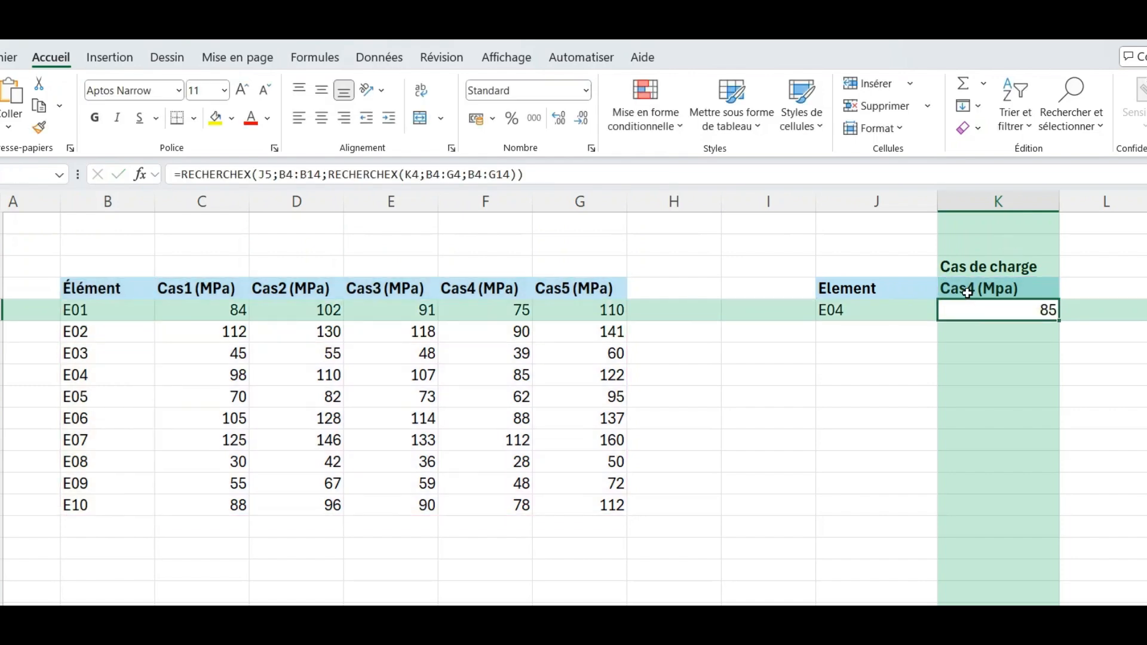
- Set the lookup element in J5 to E08 and compare the K5 result with the E08 Cas4 cell in the table
click(863, 309)
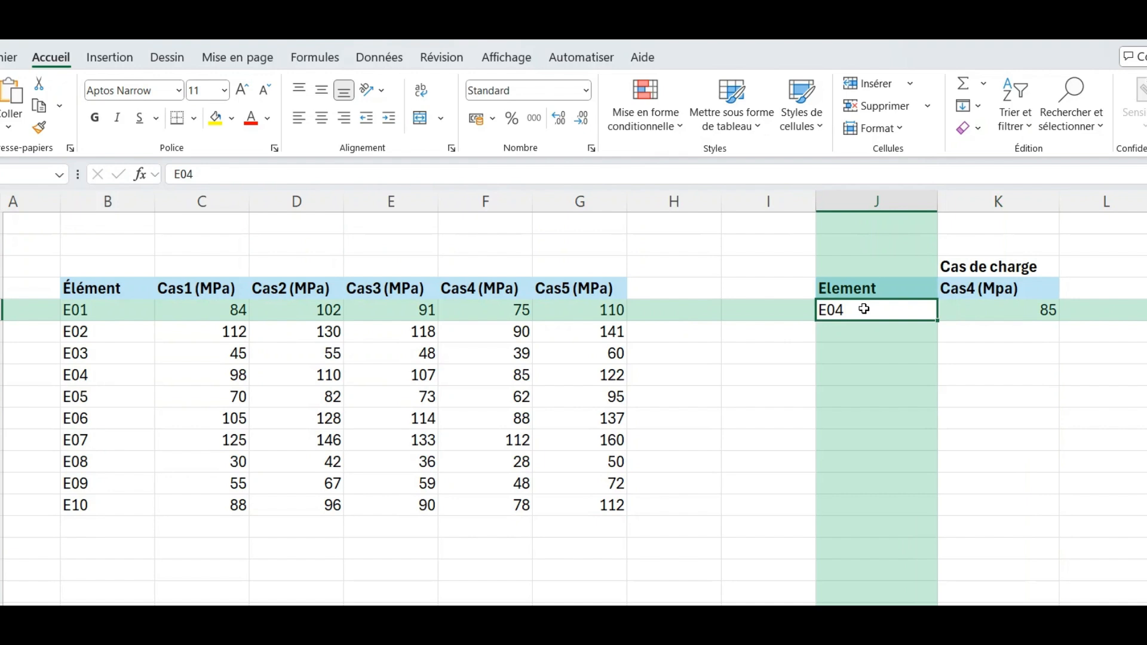
double_click(867, 310)
text(8)
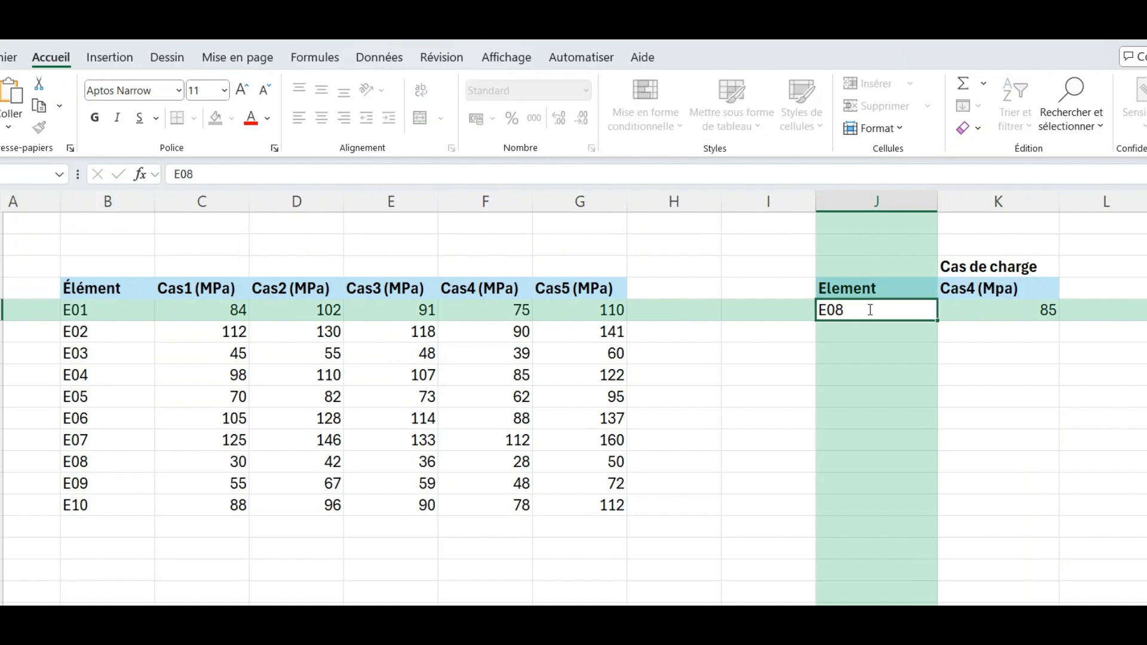
key(Return)
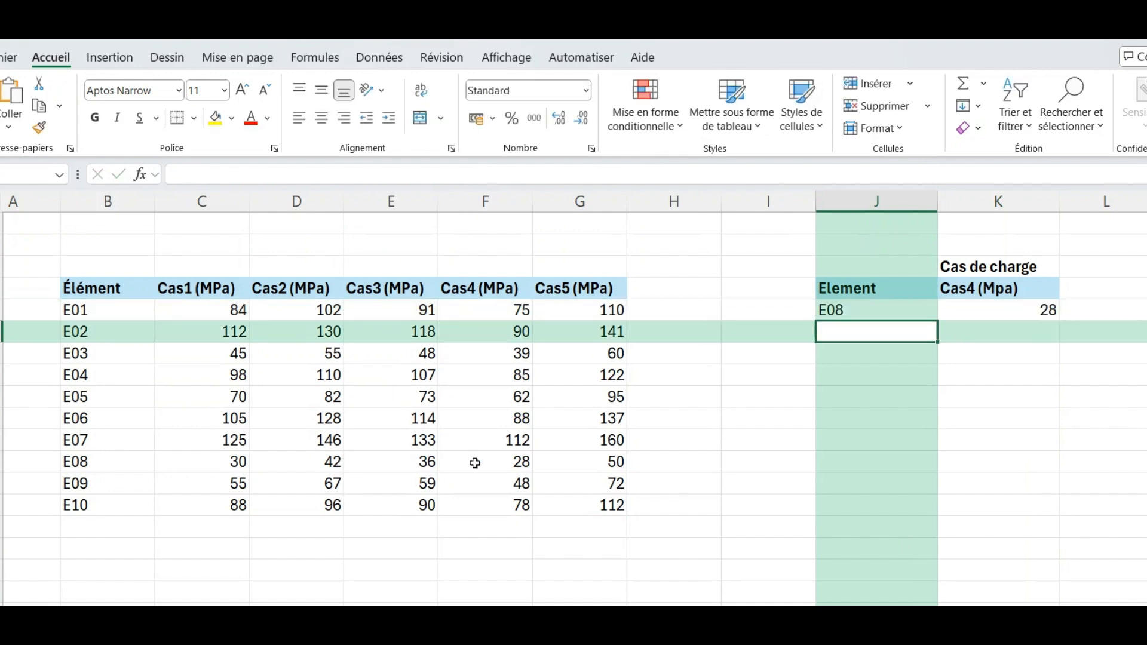
click(520, 464)
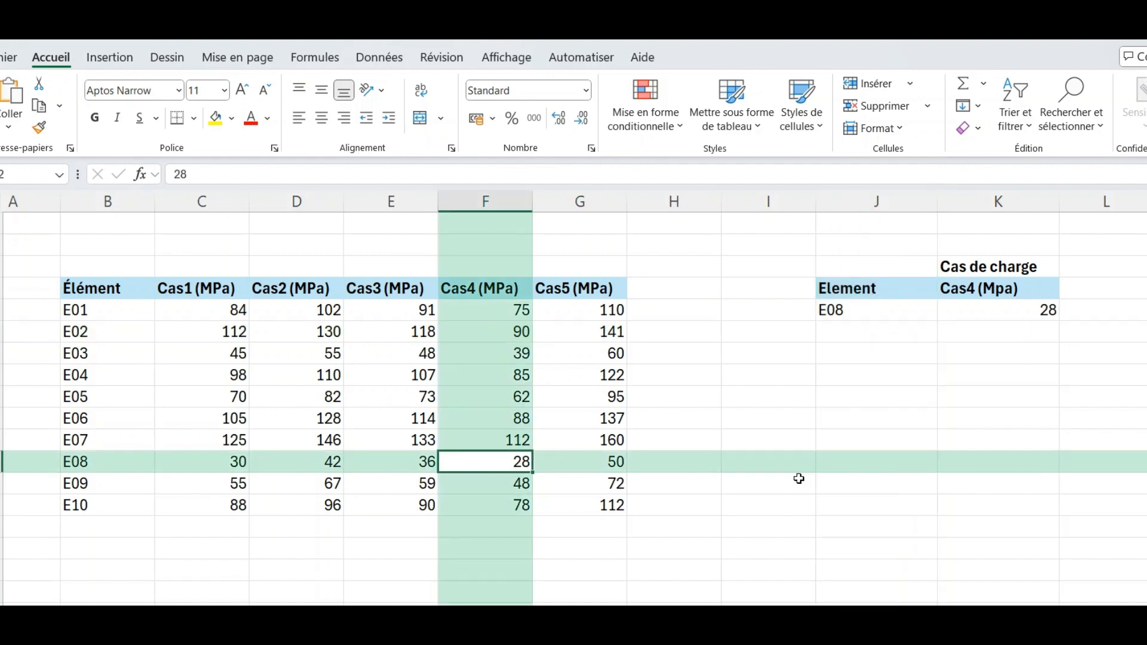
click(900, 460)
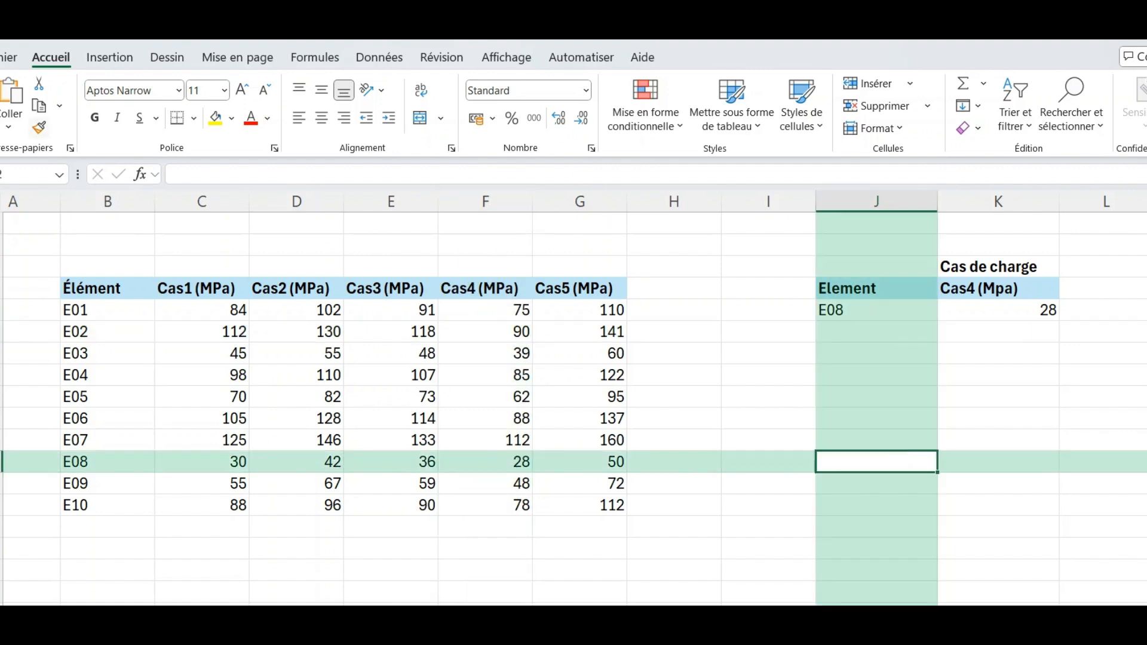